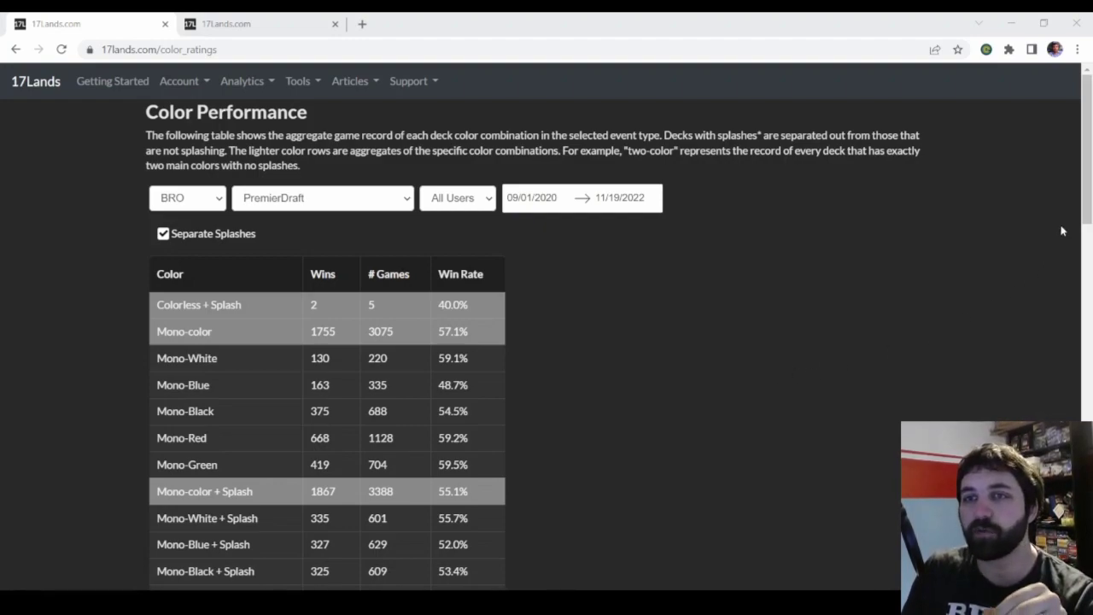
# - Scroll 17Lands' Color Performance table to the two-colour pair rows, then switch to the BRO overunder workbook
pyautogui.moveTo(1087, 211); pyautogui.dragTo(1080, 278)
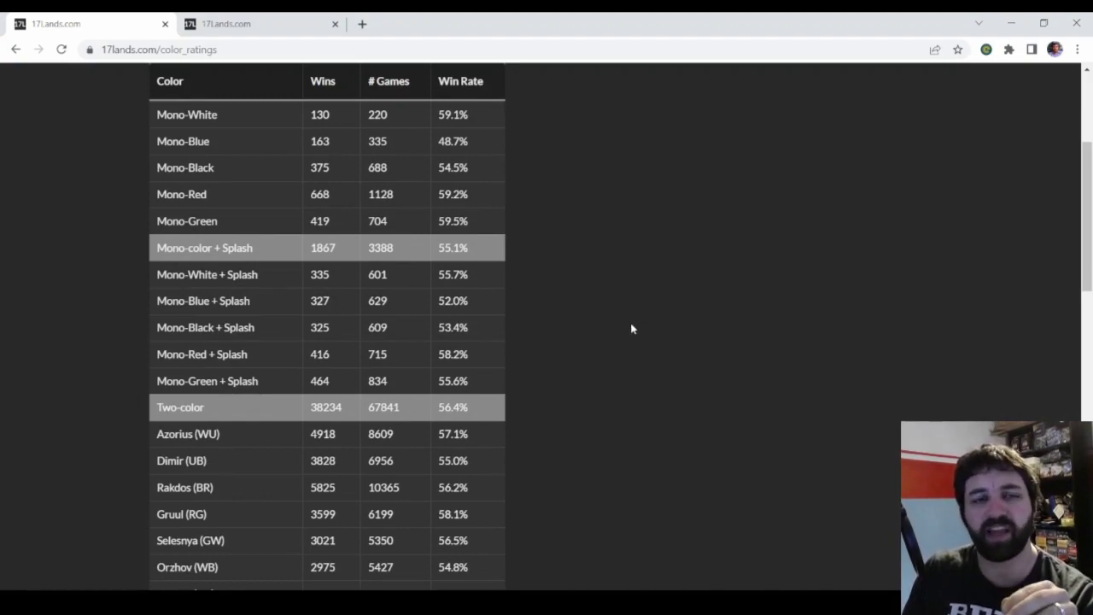
pyautogui.click(265, 24)
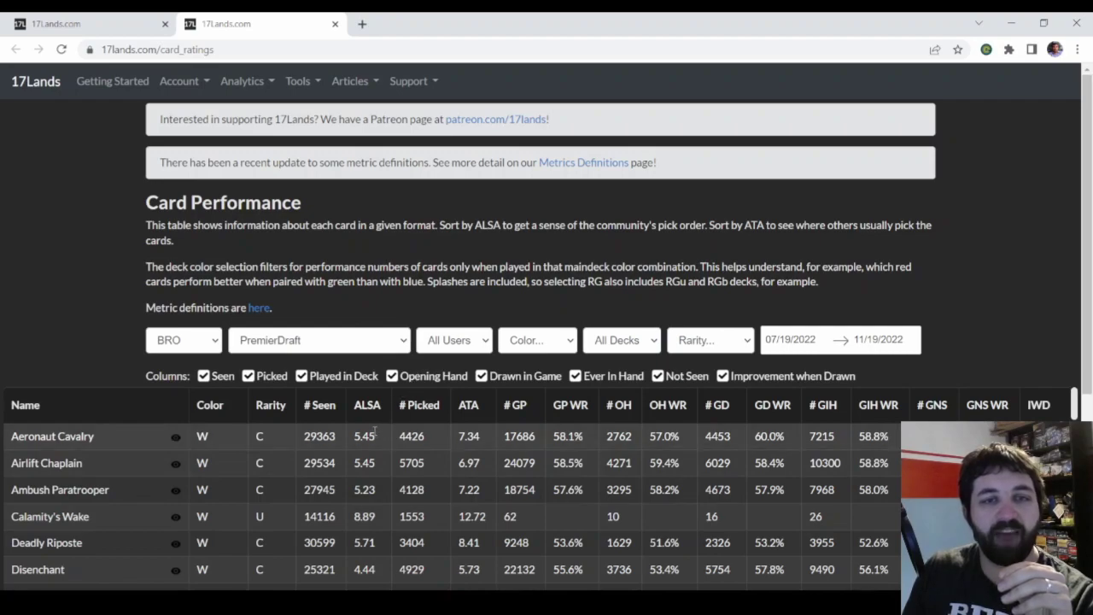
pyautogui.click(115, 34)
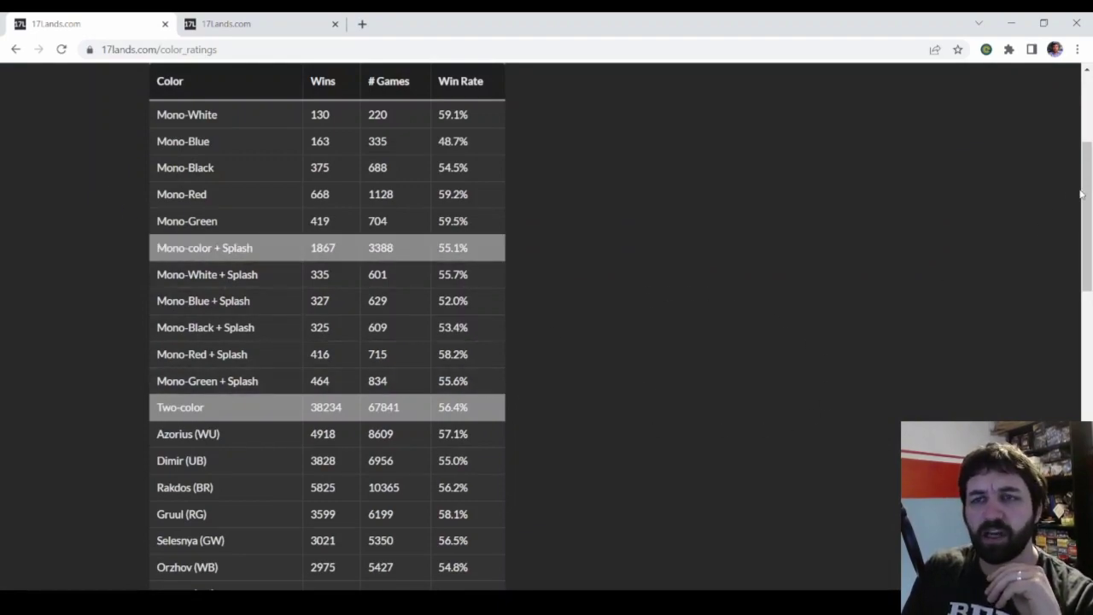
pyautogui.moveTo(1081, 195); pyautogui.dragTo(1081, 254)
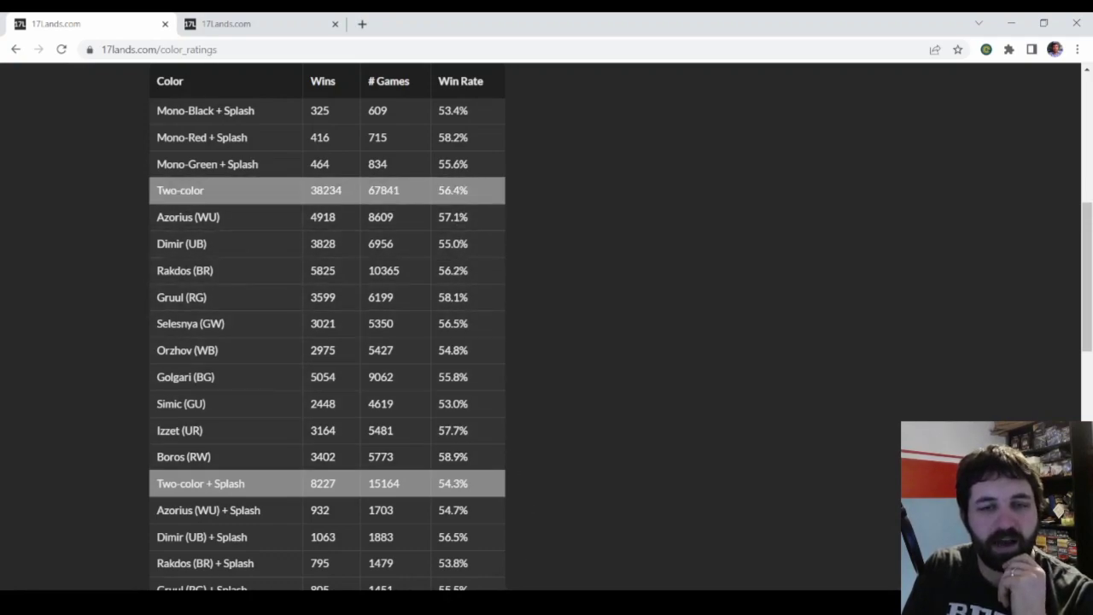
pyautogui.hotkey('alt', 'Tab')
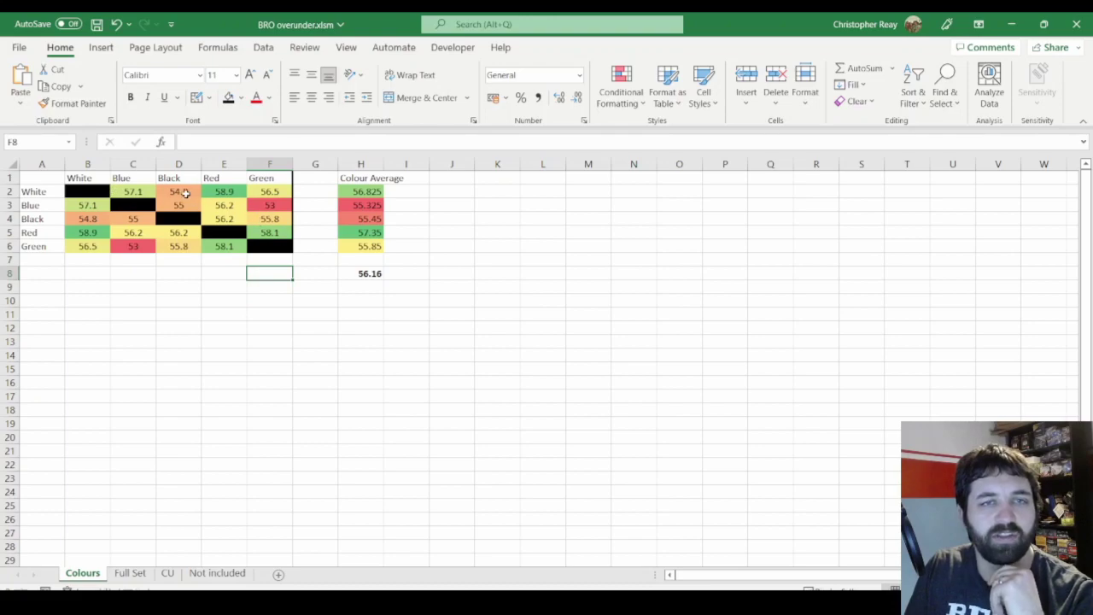
pyautogui.click(220, 193)
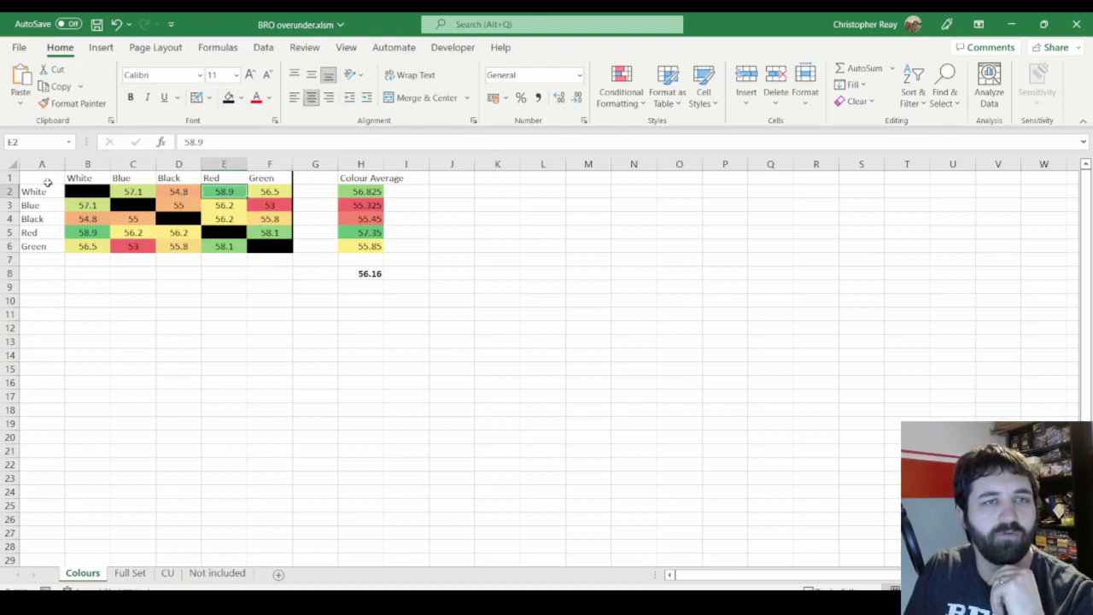
pyautogui.click(85, 232)
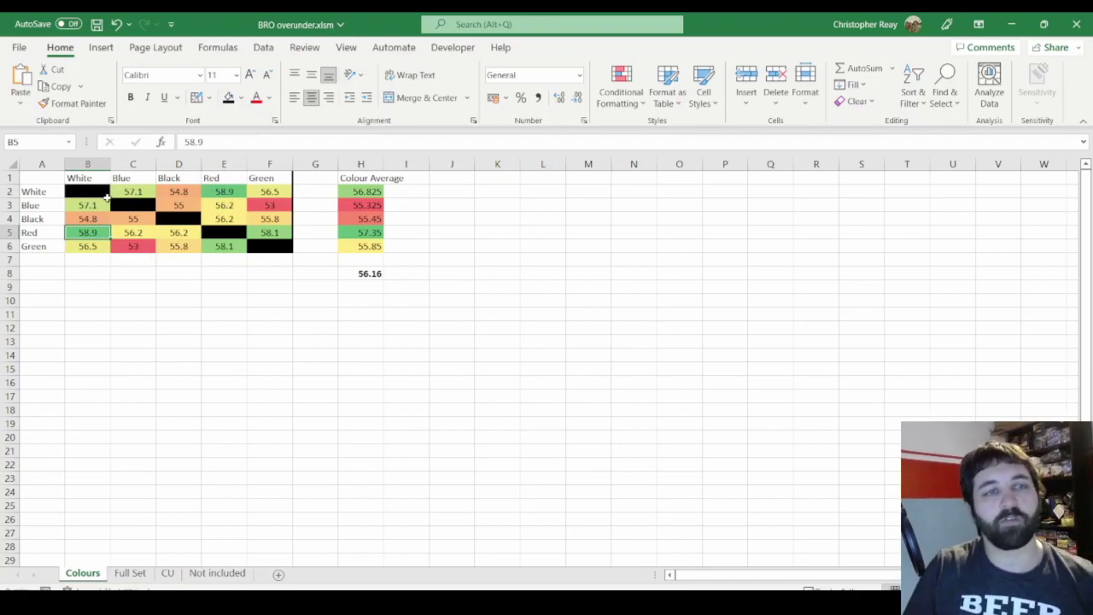
pyautogui.moveTo(36, 195); pyautogui.dragTo(270, 193)
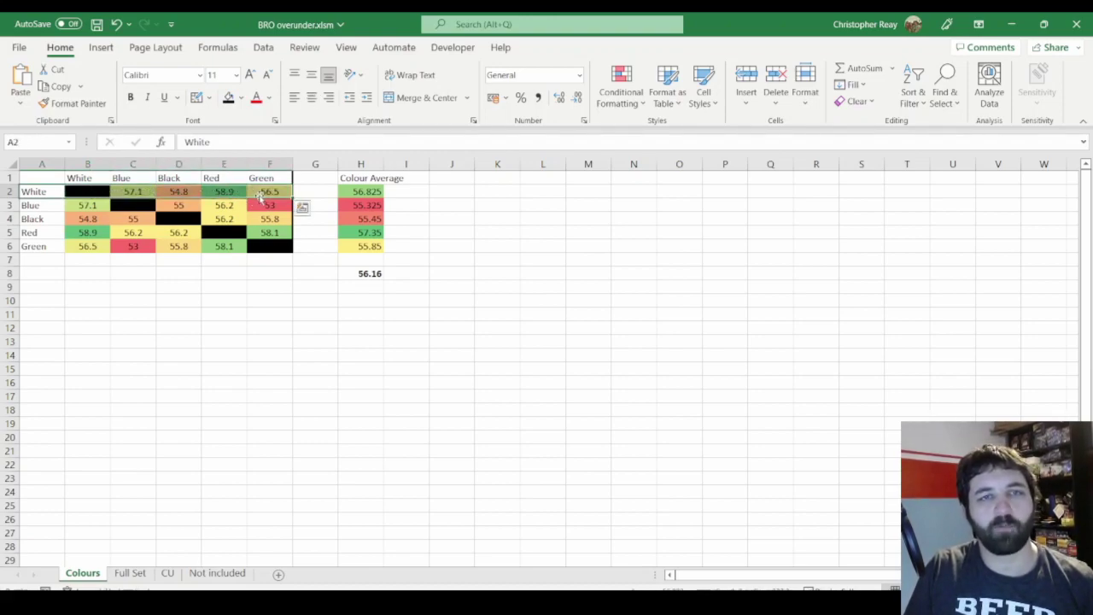
pyautogui.click(304, 194)
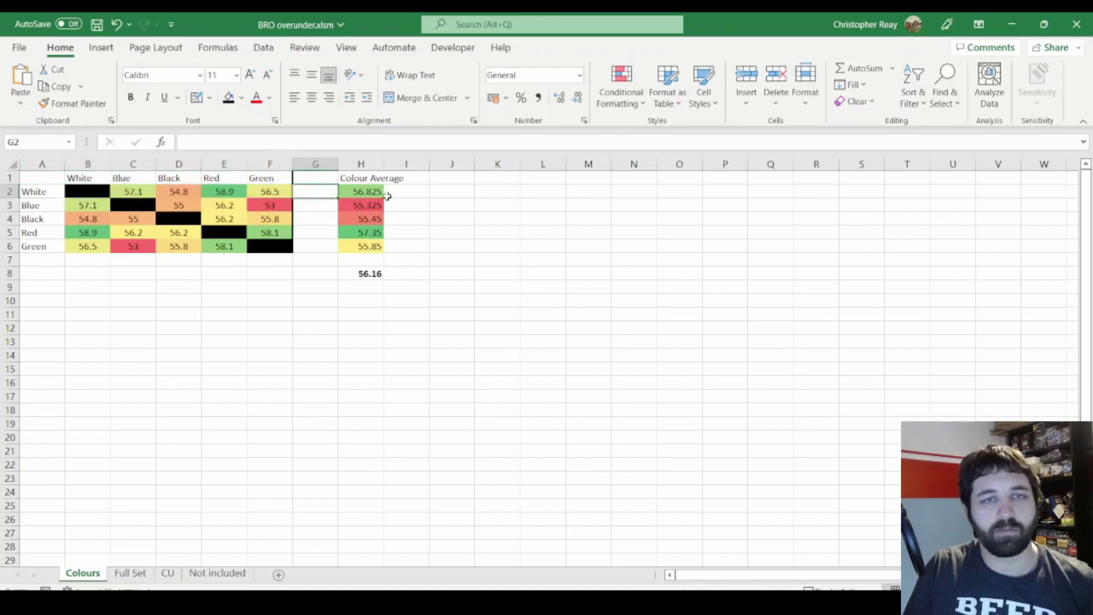
pyautogui.click(376, 193)
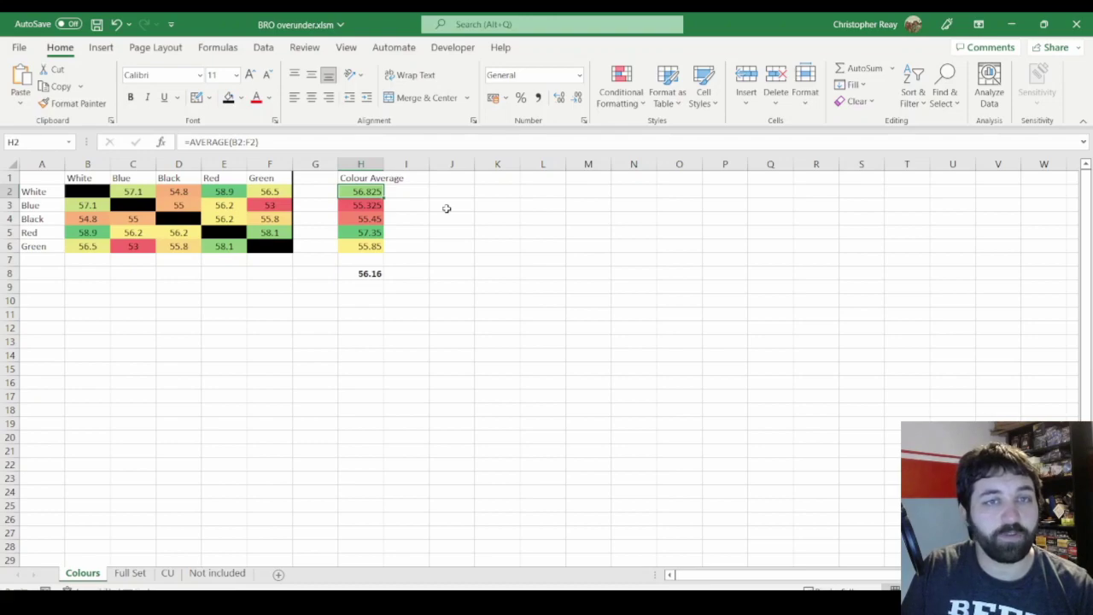
pyautogui.click(363, 206)
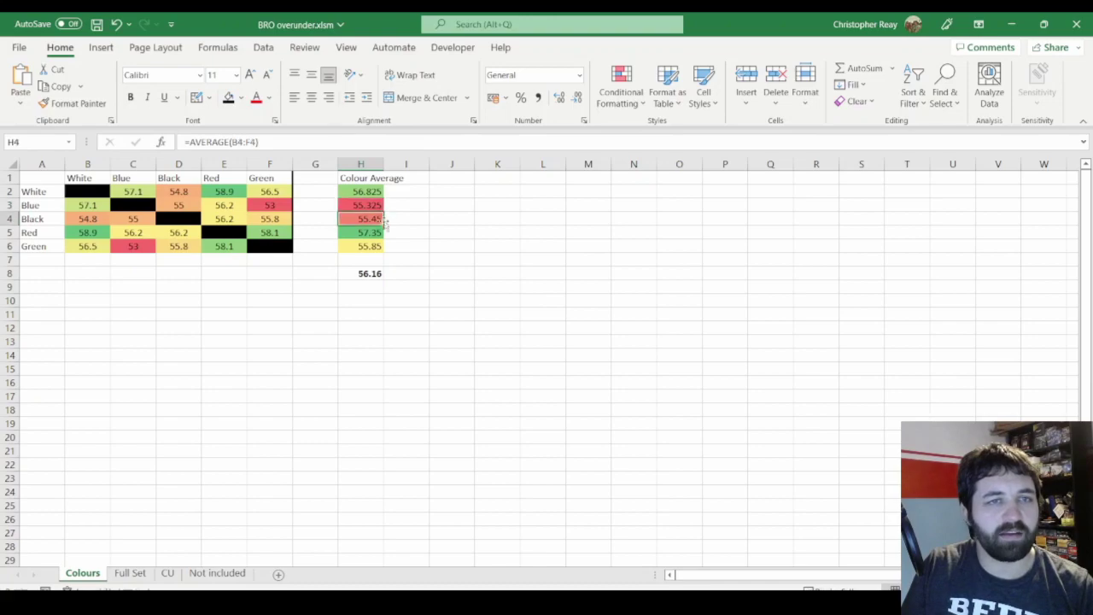
pyautogui.click(379, 220)
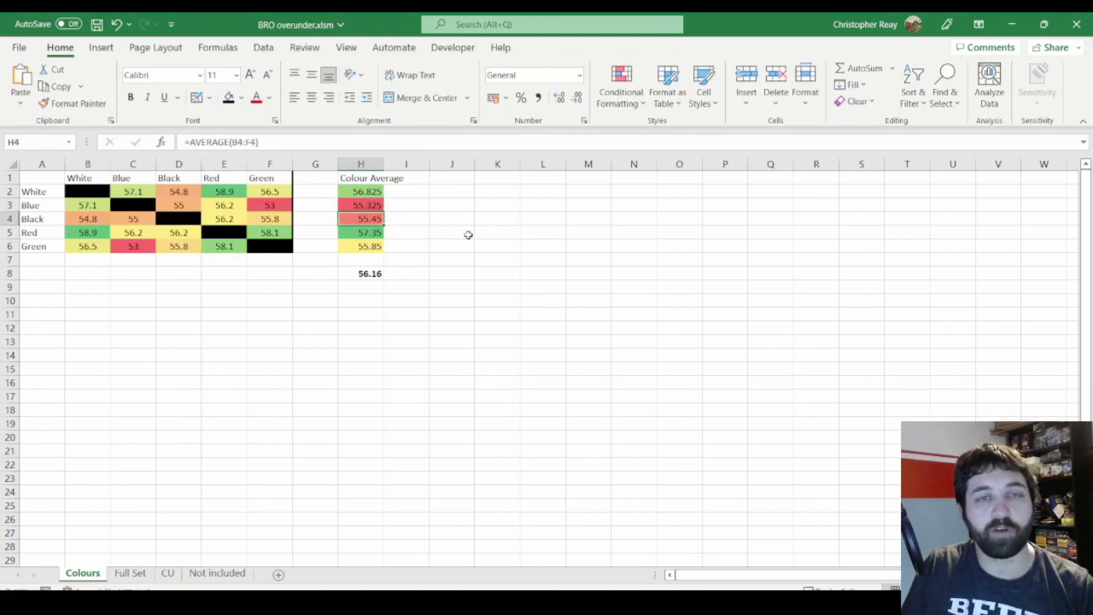
pyautogui.moveTo(372, 206); pyautogui.dragTo(376, 220)
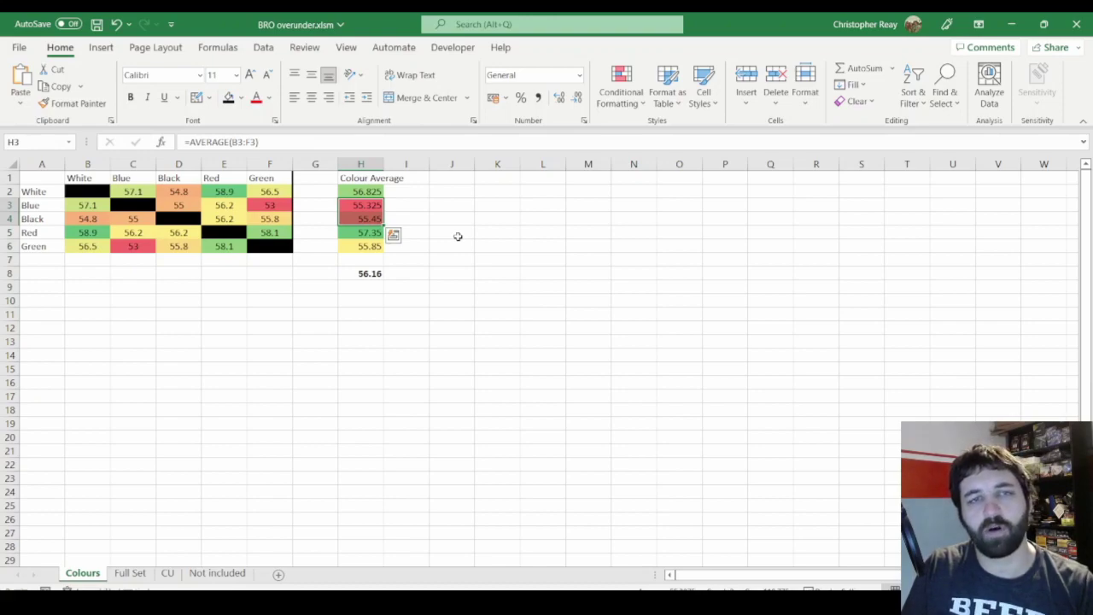
pyautogui.click(357, 235)
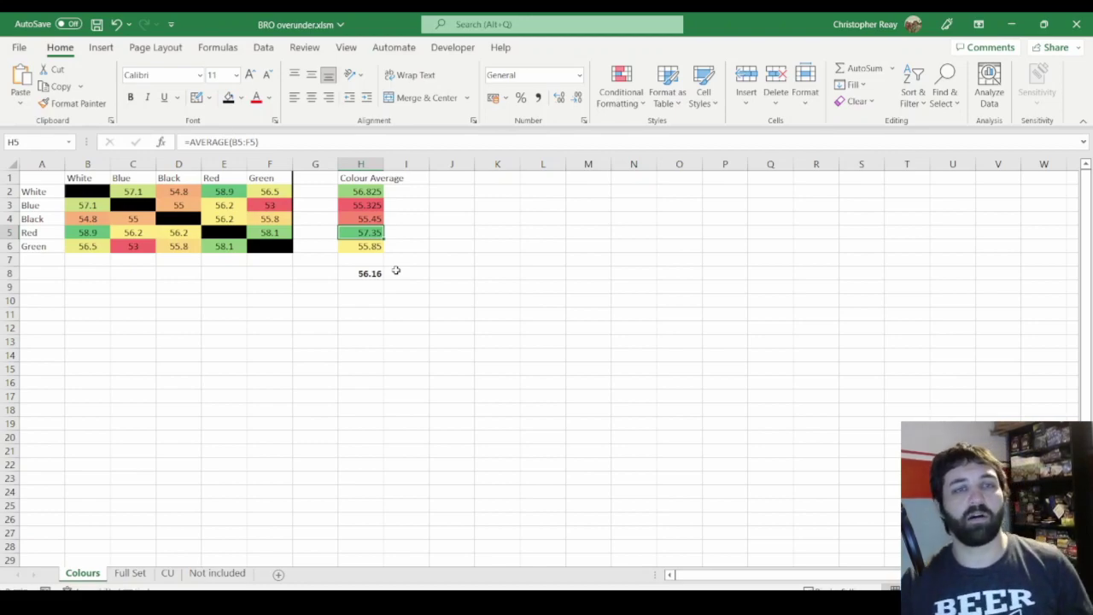
pyautogui.click(224, 189)
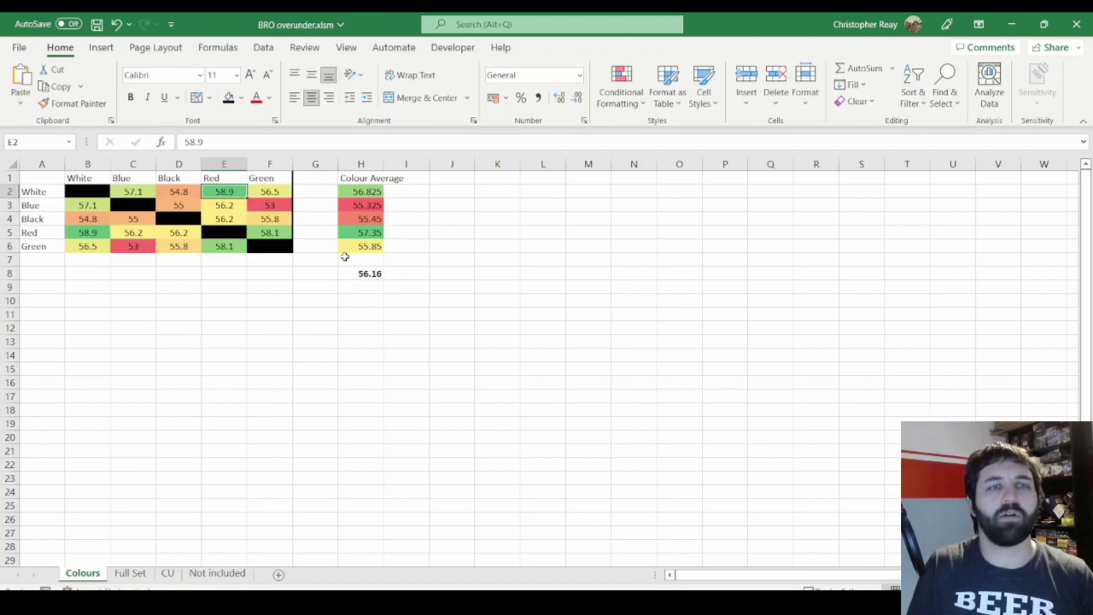
pyautogui.click(263, 206)
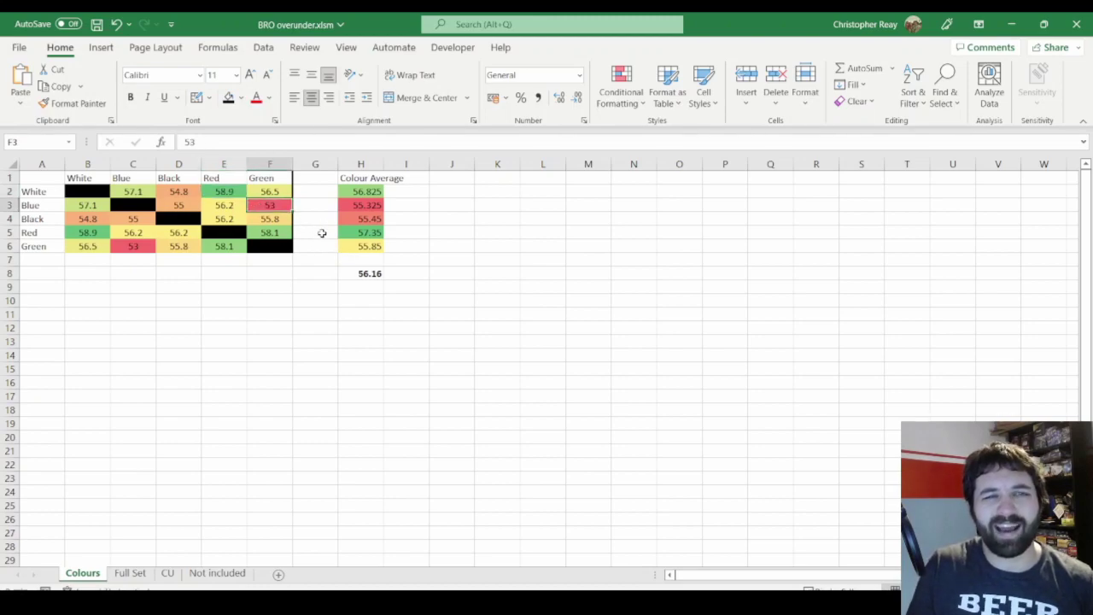
pyautogui.click(265, 193)
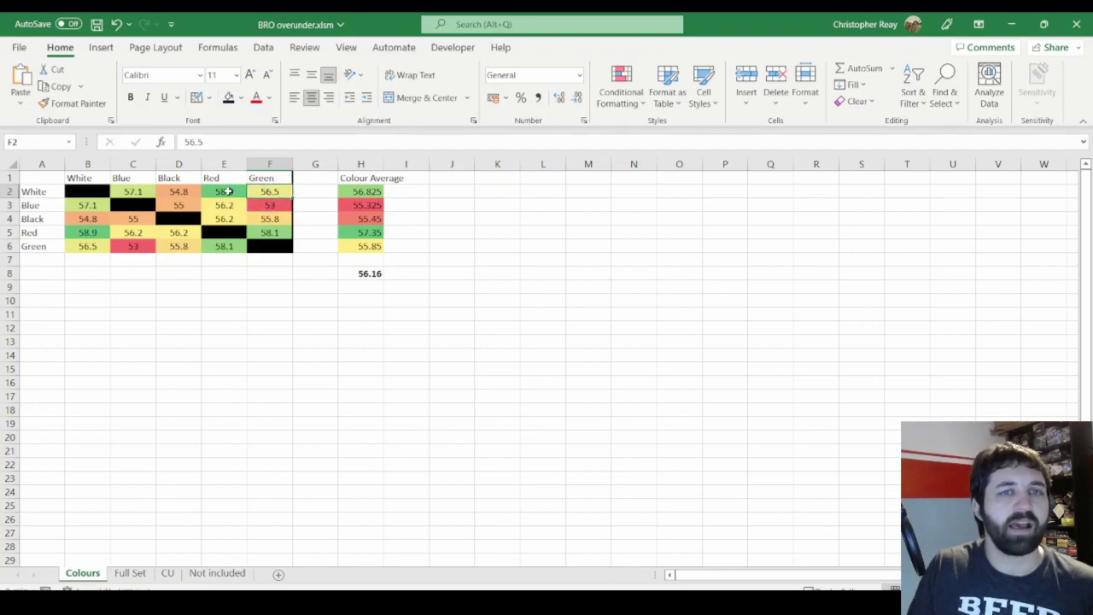
pyautogui.click(231, 193)
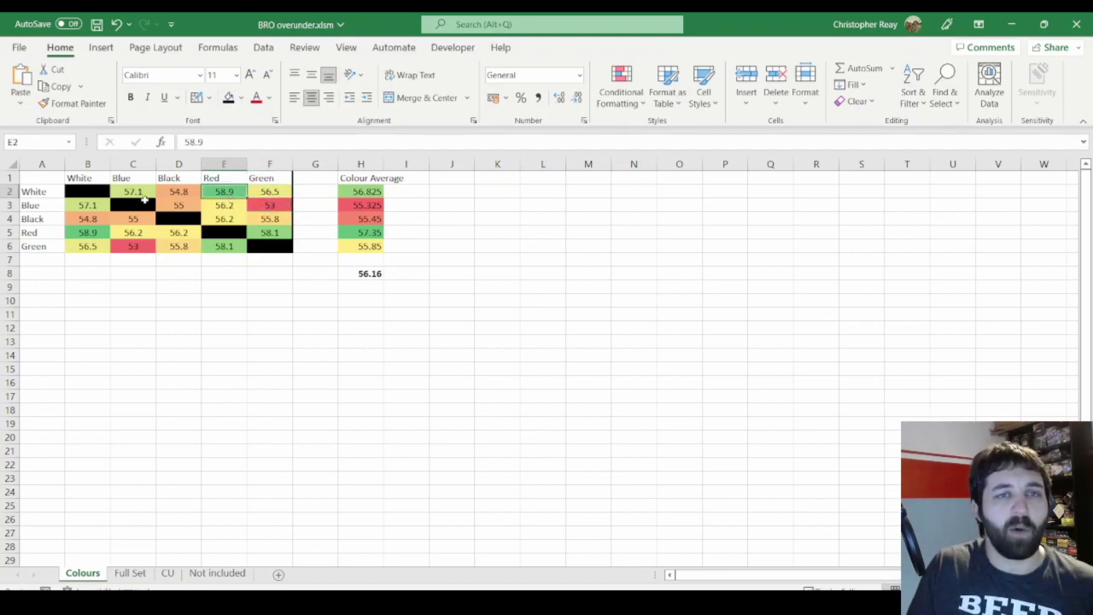
pyautogui.click(195, 194)
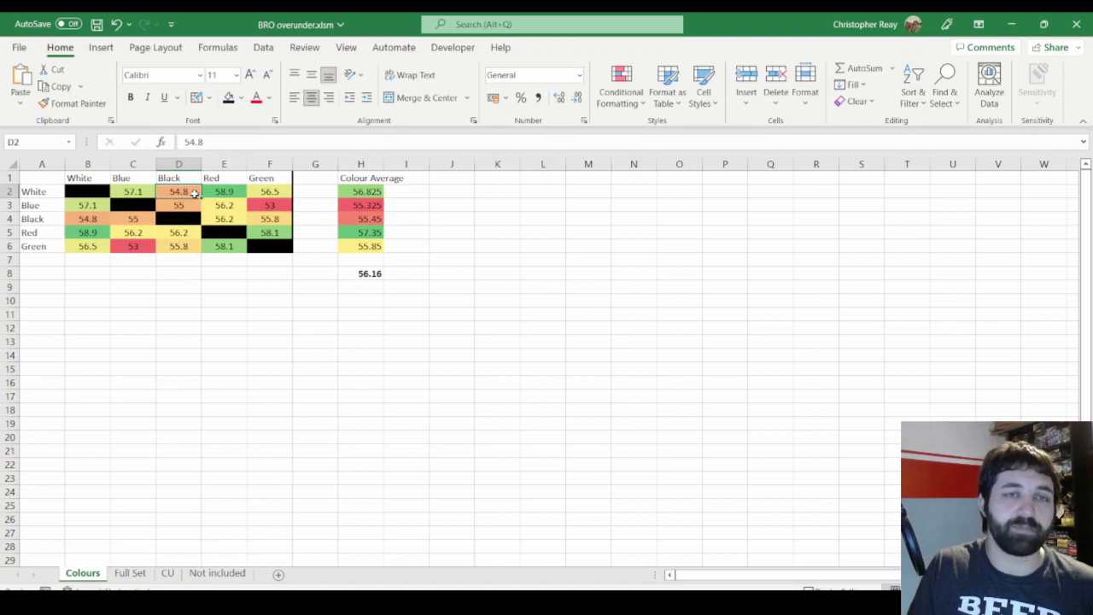
pyautogui.click(138, 193)
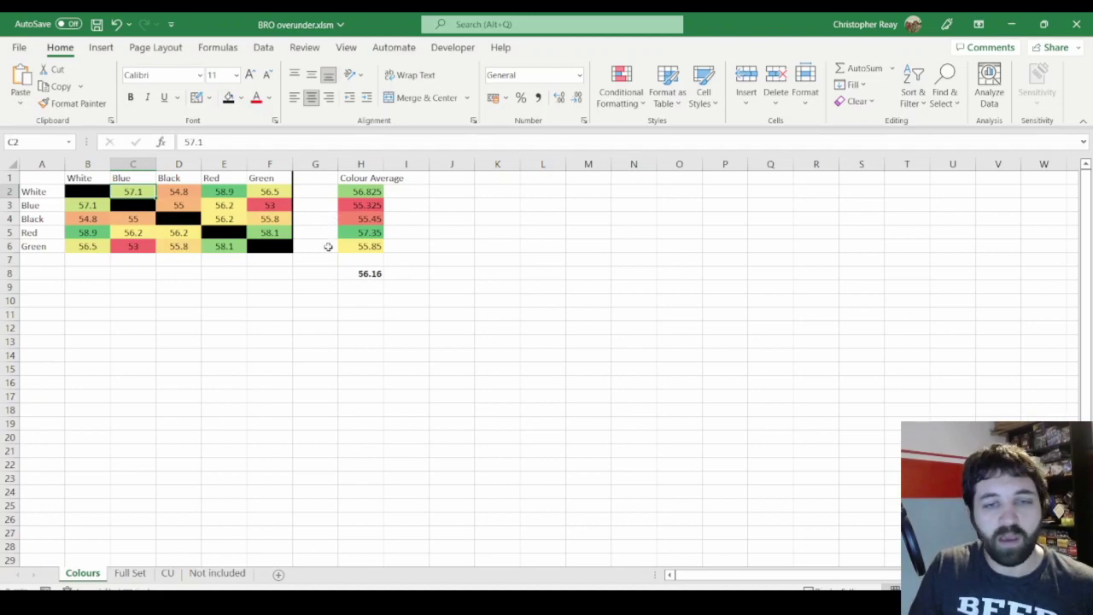
pyautogui.moveTo(382, 602)
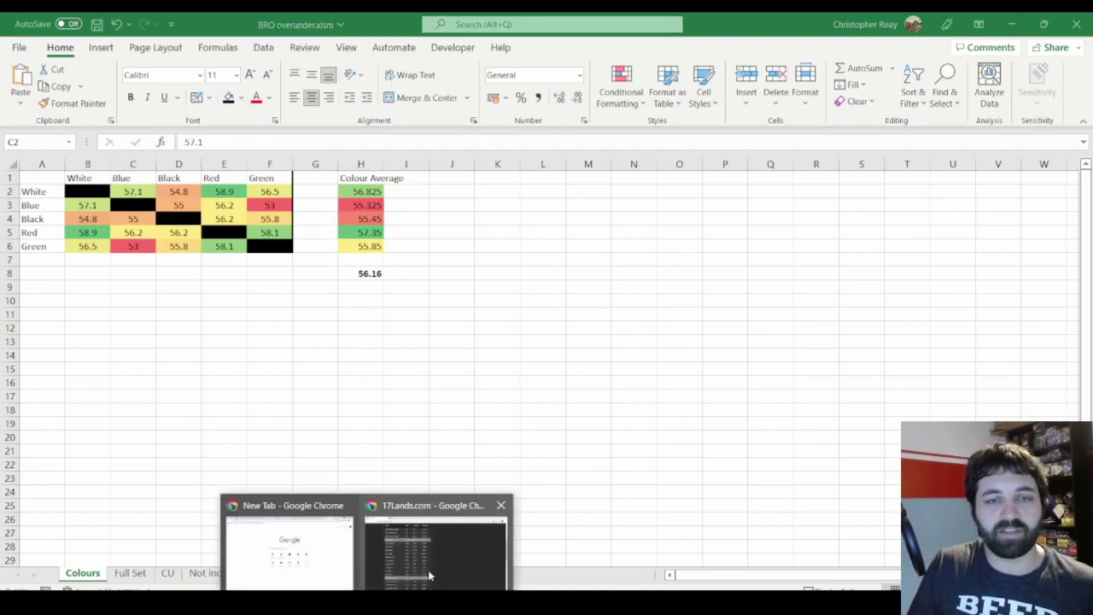
# - Show 17Lands' BRO PremierDraft Card Performance table in Chrome and scroll through the white cards' ALSA and GIH WR
pyautogui.click(430, 566)
pyautogui.click(244, 24)
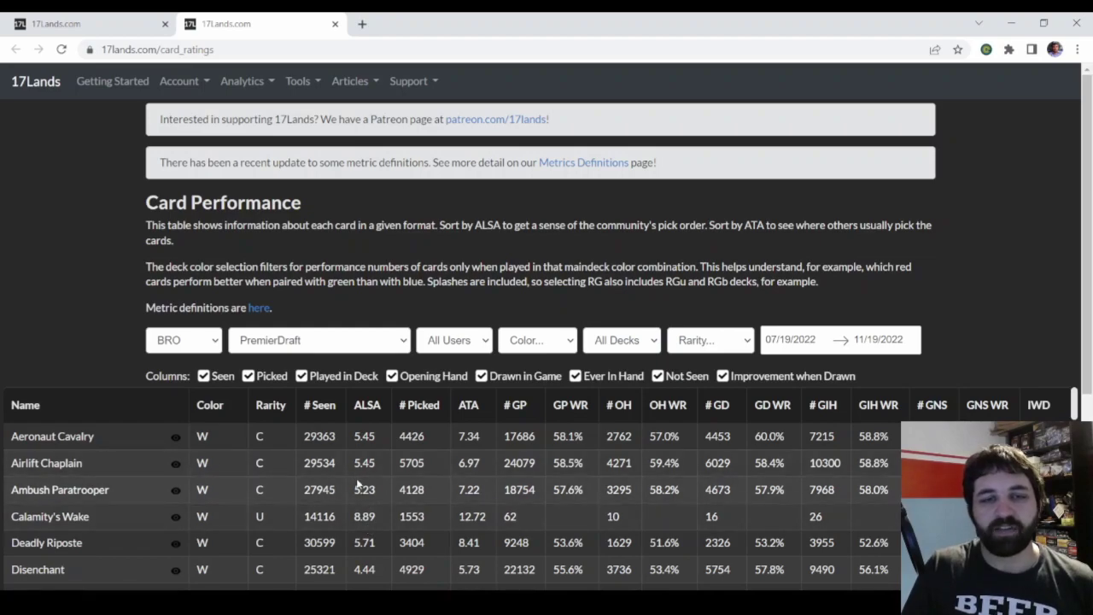
pyautogui.scroll(-2, 363, 487)
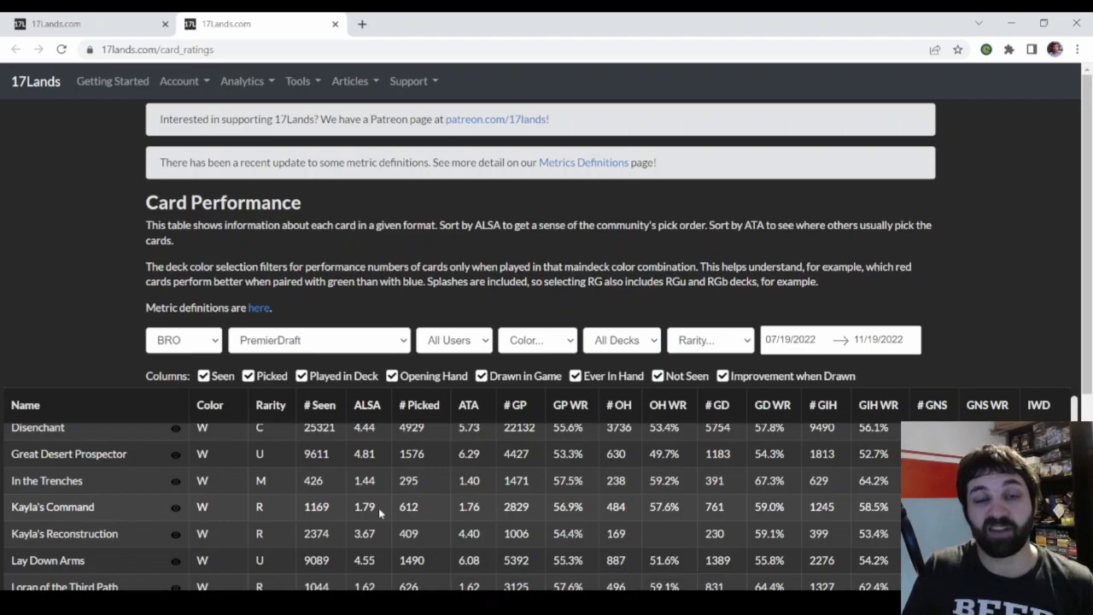
# - Go to the Full Set sheet and select the ALSA column from the top card to the last
pyautogui.hotkey('alt', 'Tab')
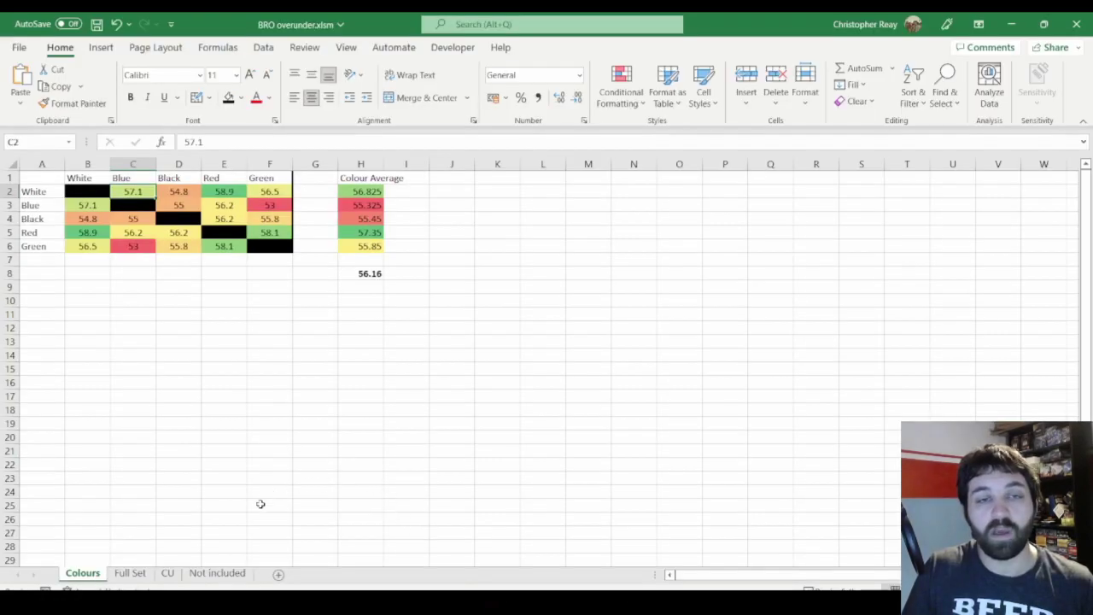
pyautogui.click(130, 572)
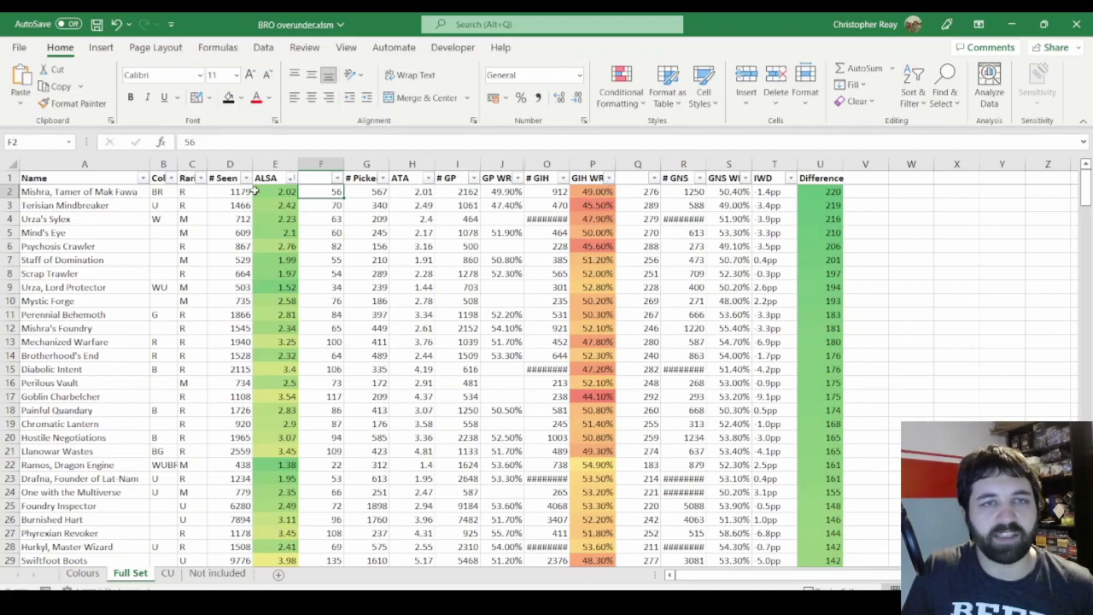
pyautogui.moveTo(264, 191); pyautogui.dragTo(231, 341)
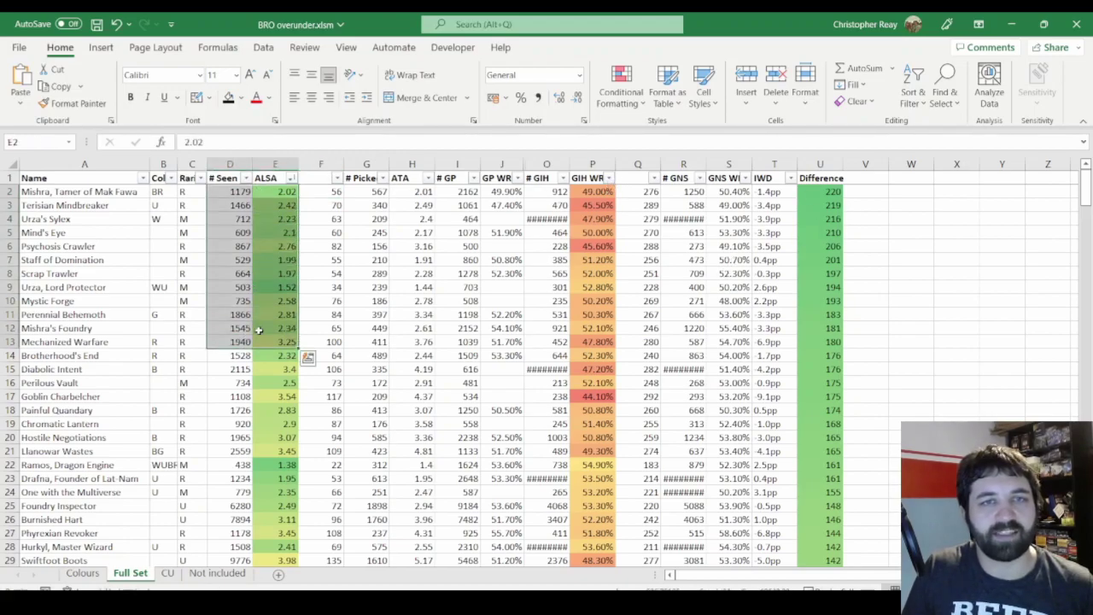
pyautogui.click(318, 190)
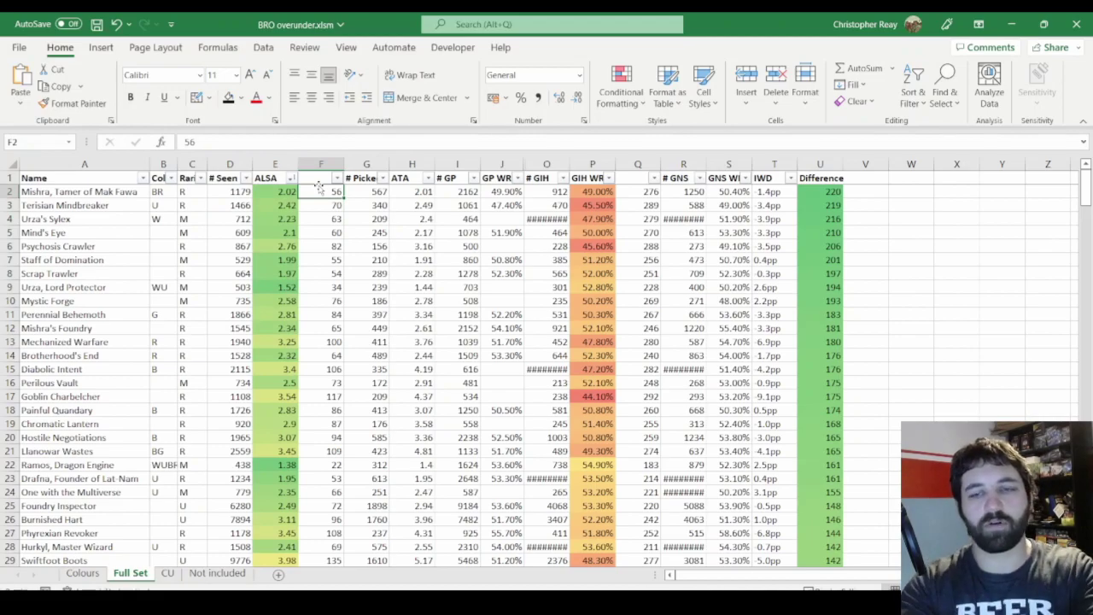
pyautogui.press('Left')
pyautogui.hotkey('ctrl', 'shift', 'Down')
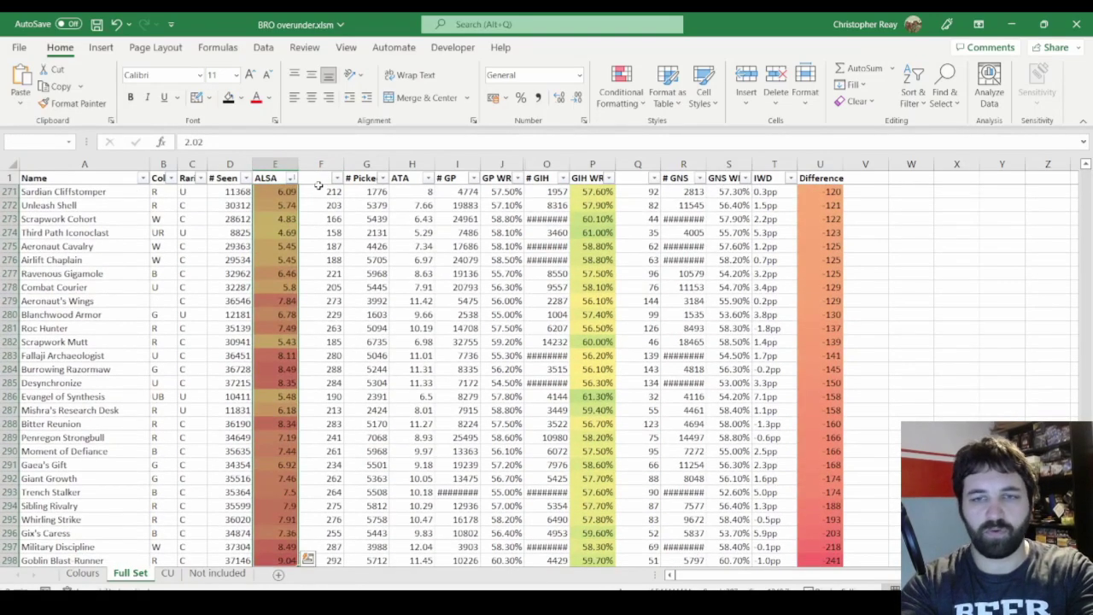
pyautogui.click(318, 188)
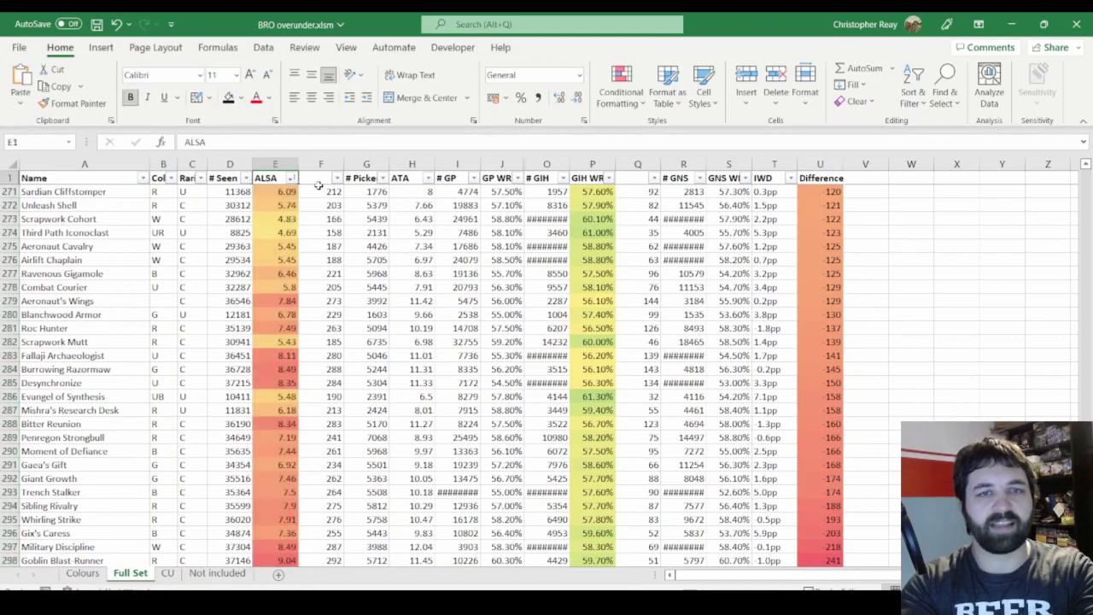
pyautogui.hotkey('ctrl', 'Up')
# - Check the top card's GIH WR rank, ALSA rank and Difference formula (=Q2-F2), then open Not included
pyautogui.press('Right')
pyautogui.press('Right')
pyautogui.press('Right')
pyautogui.press('Right')
pyautogui.press('Right')
pyautogui.press('Right')
pyautogui.press('Right')
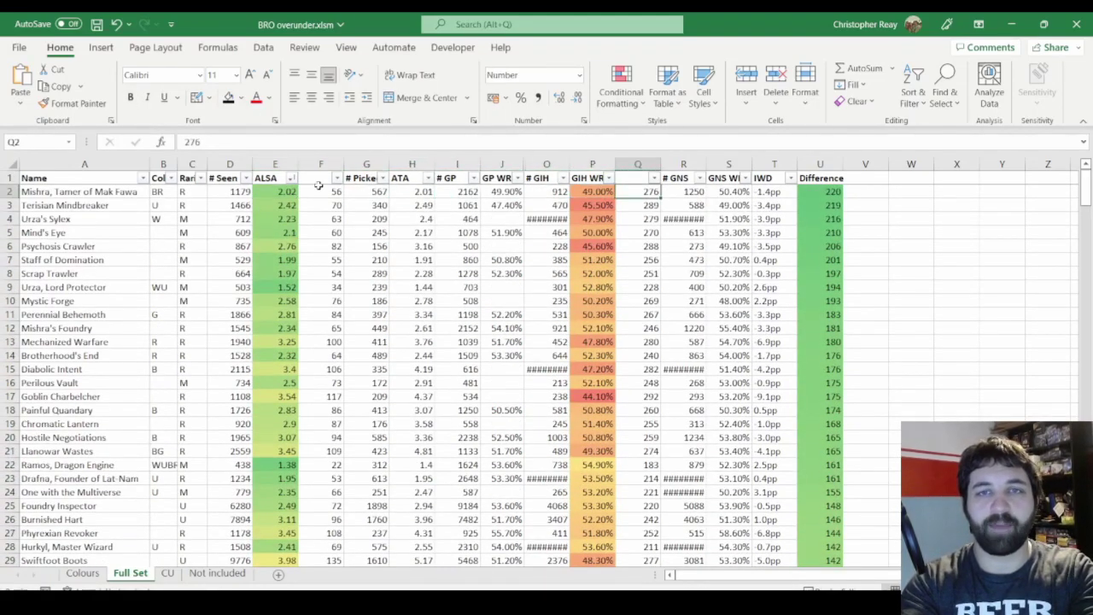
pyautogui.press('Right')
pyautogui.press('Right')
pyautogui.press('Right')
pyautogui.press('Right')
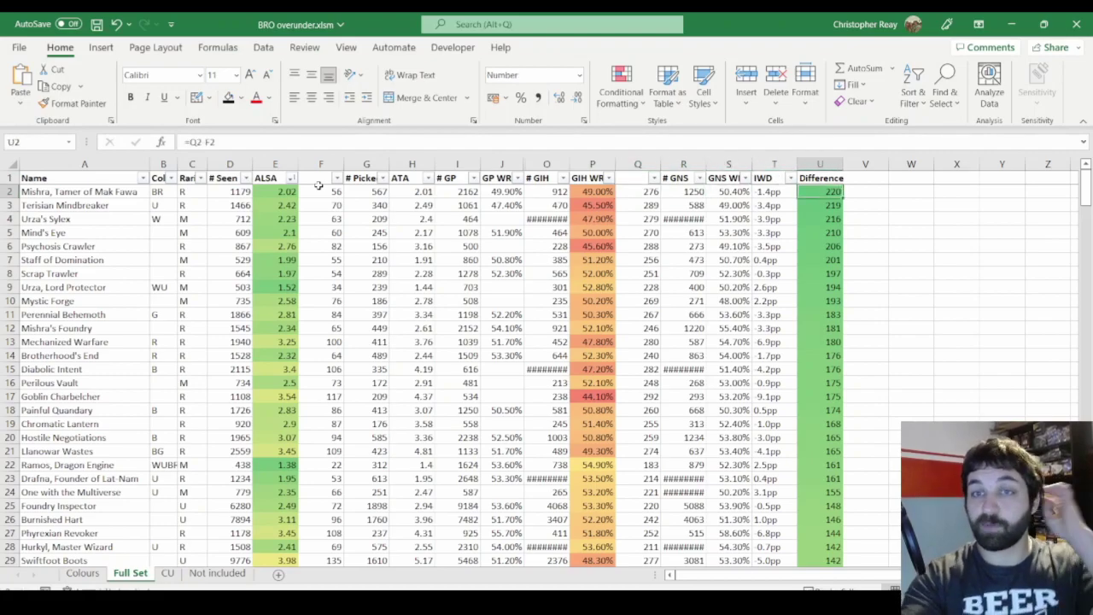
pyautogui.click(623, 192)
pyautogui.click(327, 192)
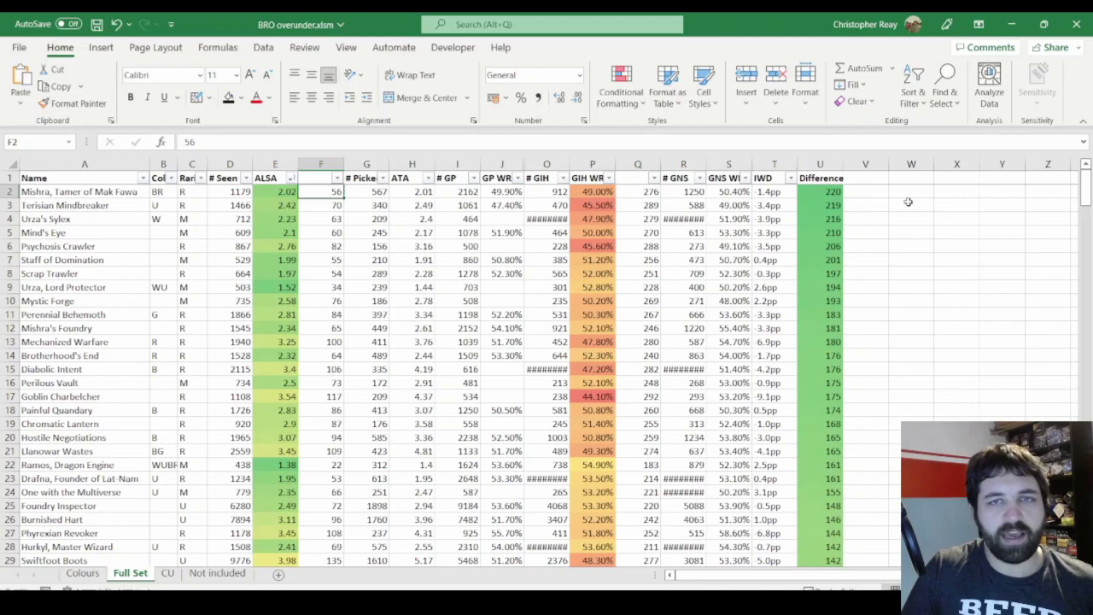
pyautogui.click(835, 193)
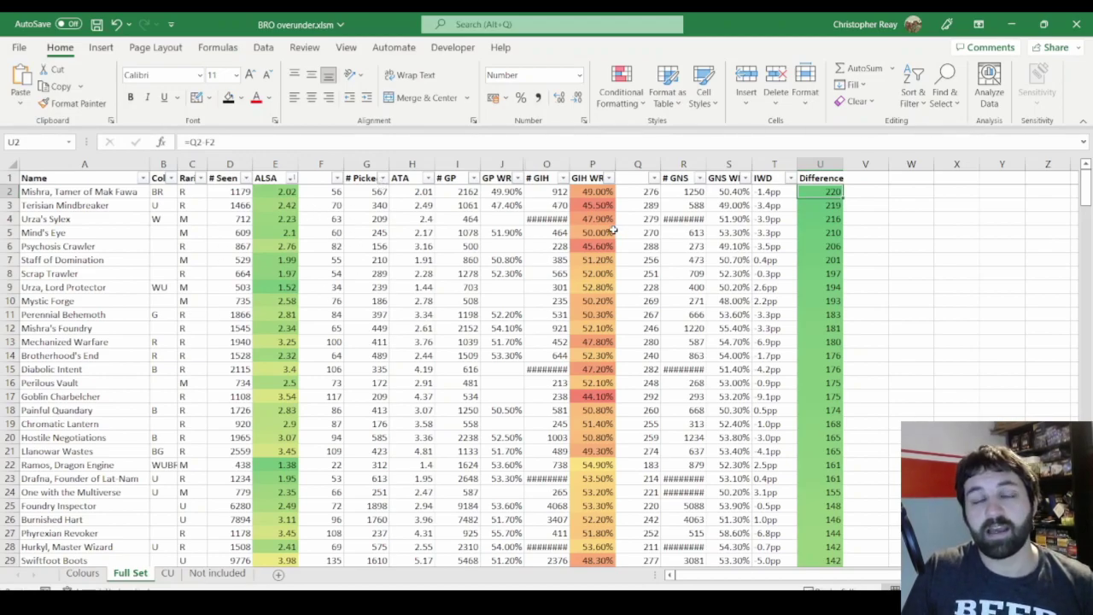
pyautogui.click(217, 573)
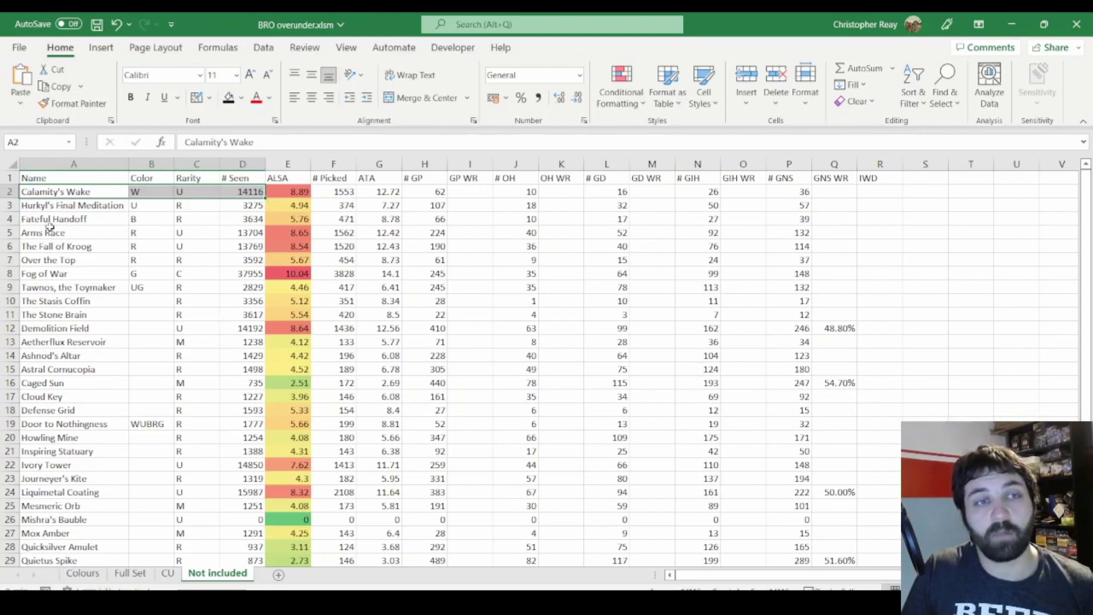
# - Review the excluded cards' names, empty GIH WR cells and Mishra's Bauble's zero row, then return to Full Set
pyautogui.moveTo(55, 193); pyautogui.dragTo(51, 505)
pyautogui.scroll(-2, 90, 418)
pyautogui.scroll(2, 118, 408)
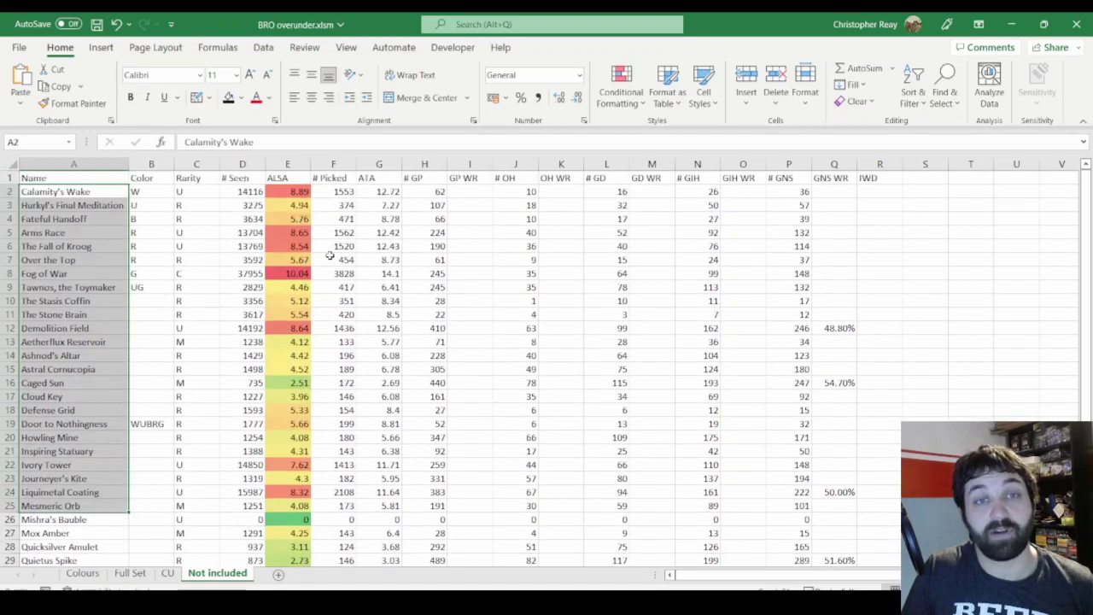
pyautogui.click(277, 195)
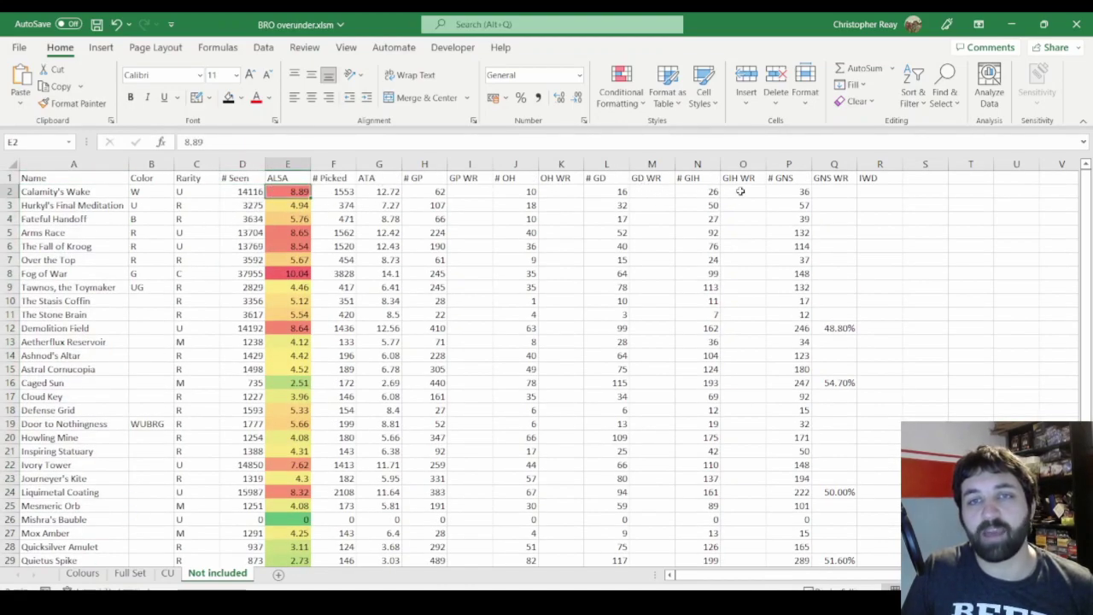
pyautogui.moveTo(740, 191); pyautogui.dragTo(740, 517)
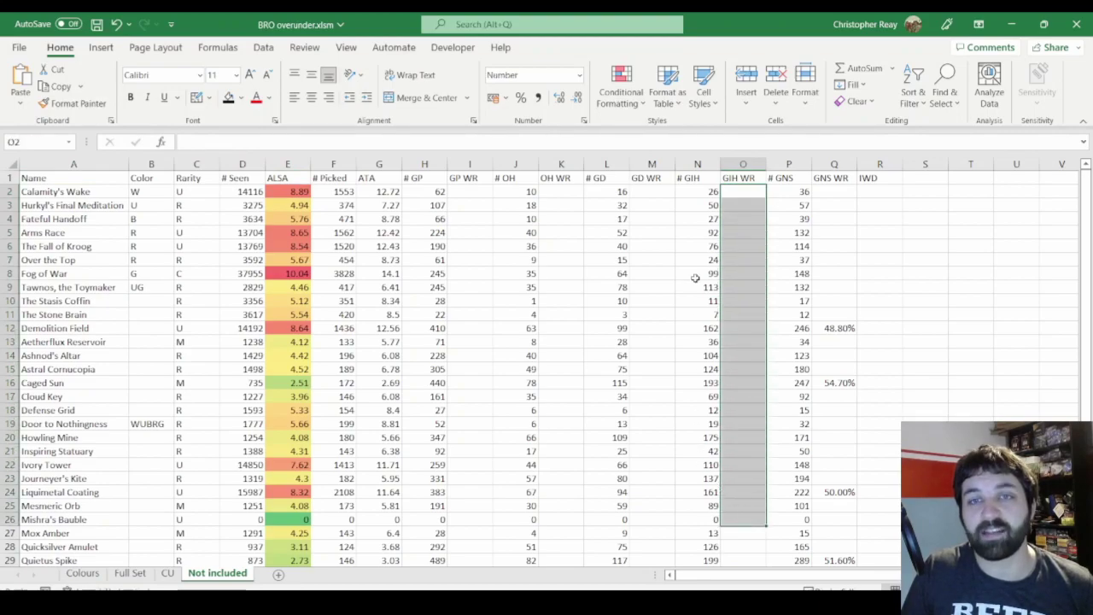
pyautogui.click(701, 314)
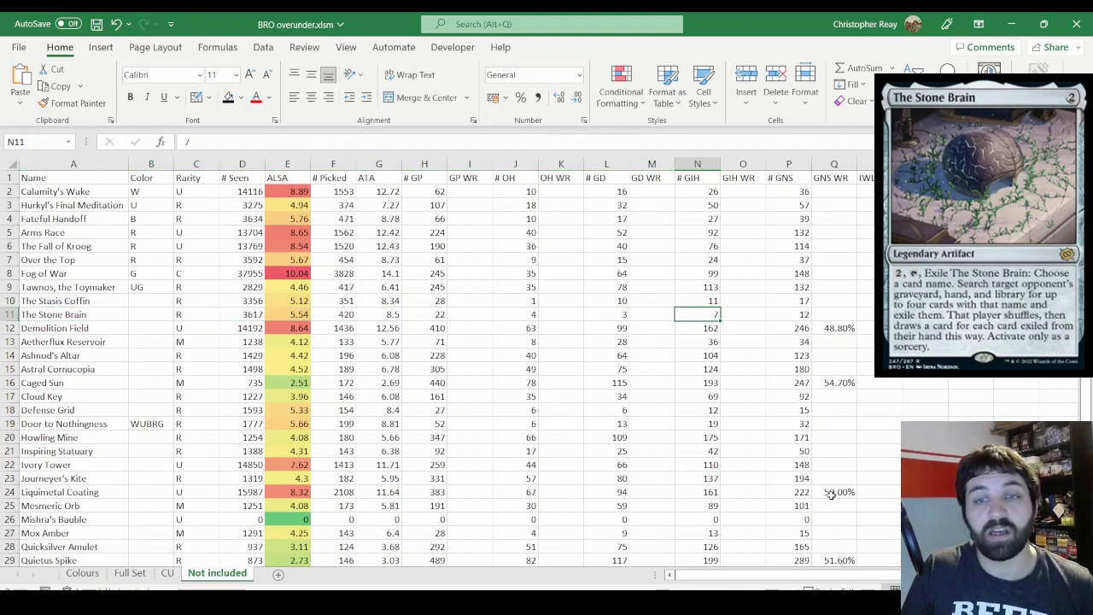
pyautogui.moveTo(812, 519); pyautogui.dragTo(265, 521)
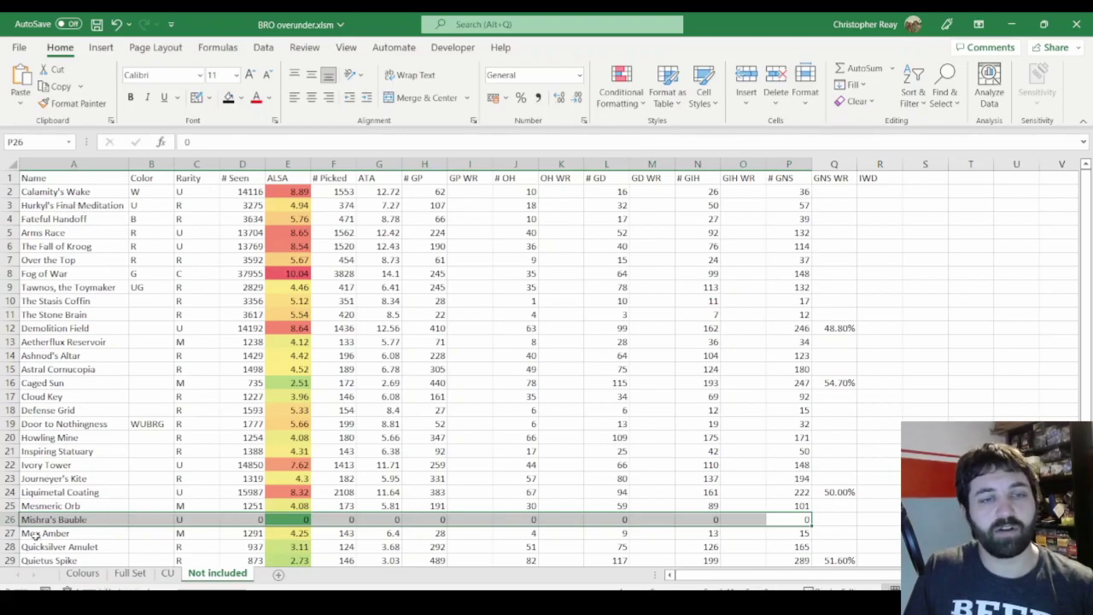
pyautogui.click(128, 573)
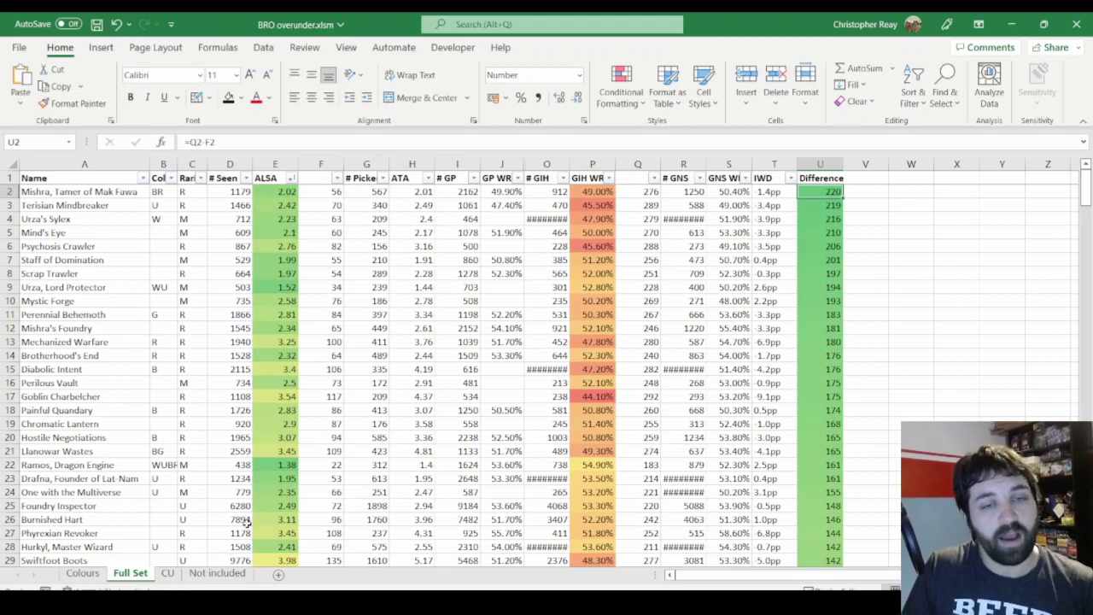
# - Open the CU sheet, select the top two ranked rows, and check the GIH WR rank column from Burnished Hart down
pyautogui.click(167, 575)
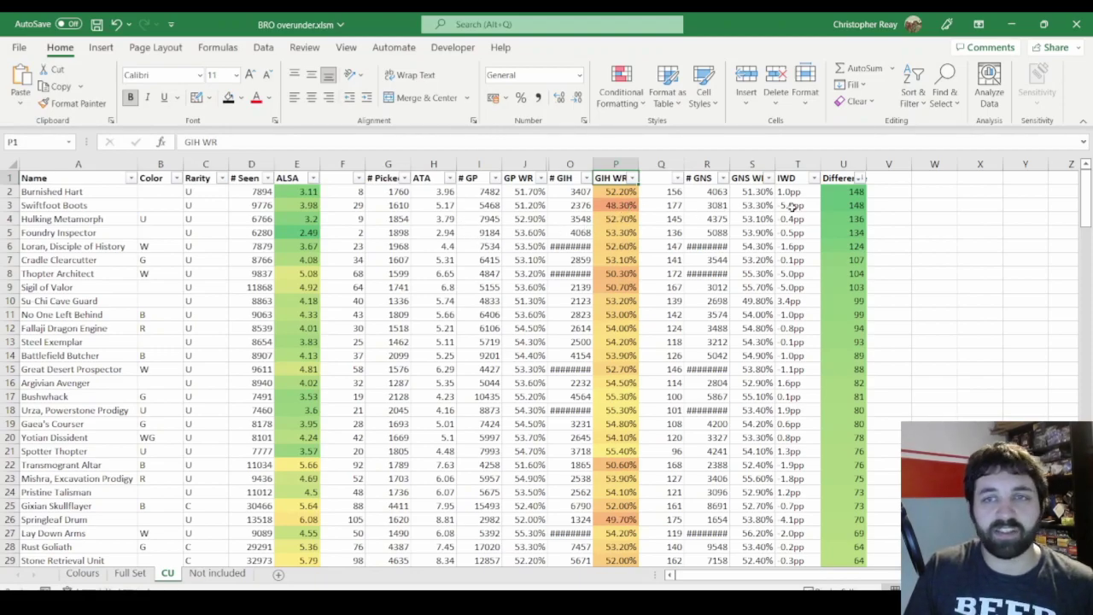
pyautogui.moveTo(833, 193); pyautogui.dragTo(38, 206)
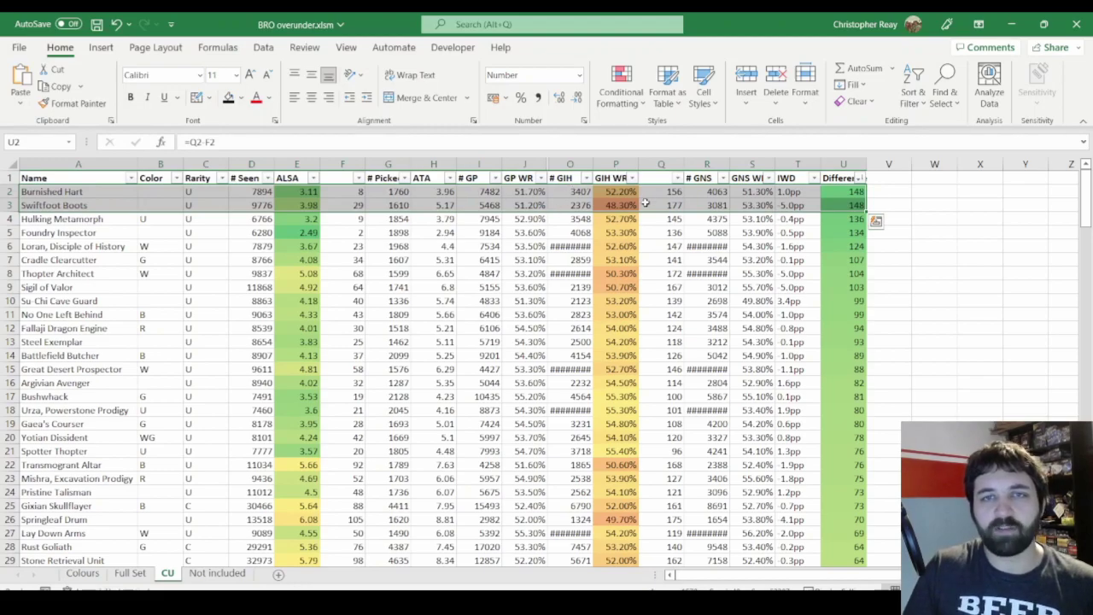
pyautogui.click(677, 193)
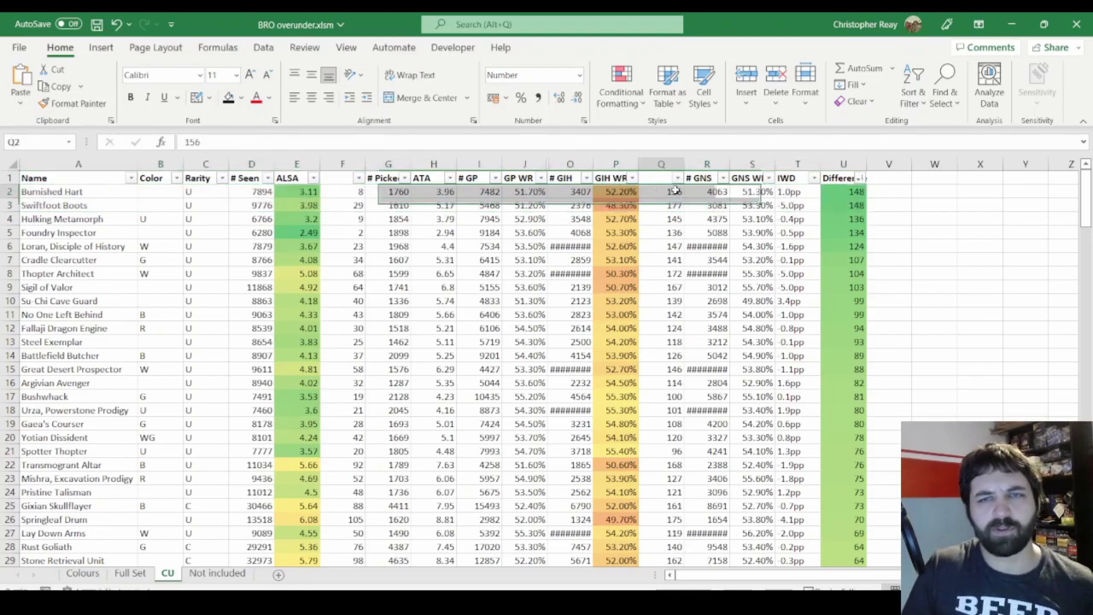
pyautogui.hotkey('ctrl', 'shift', 'Down')
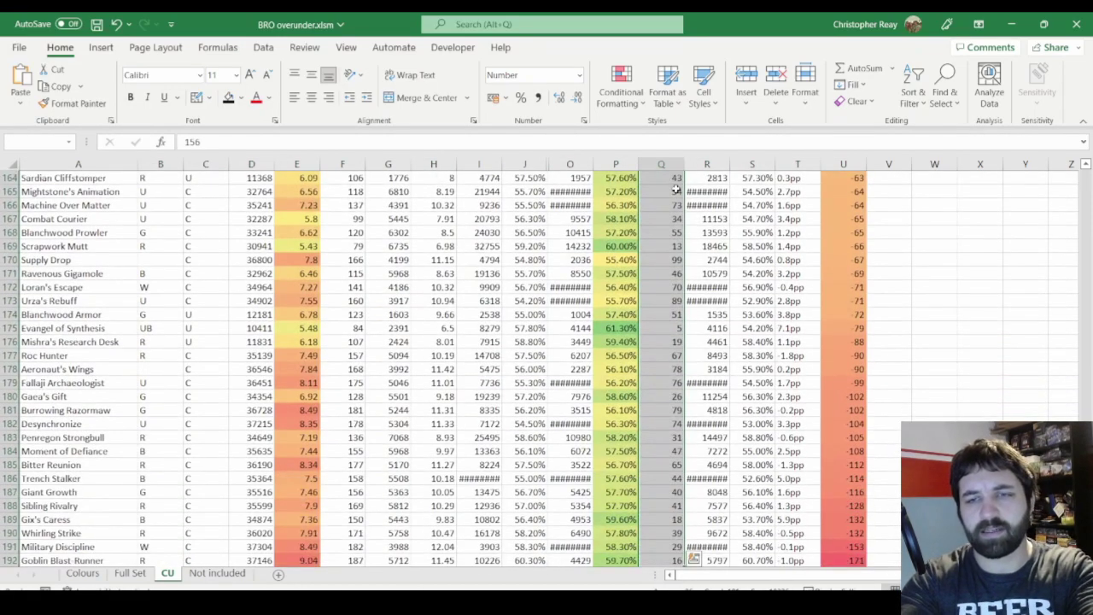
pyautogui.hotkey('ctrl', 'shift', 'Up')
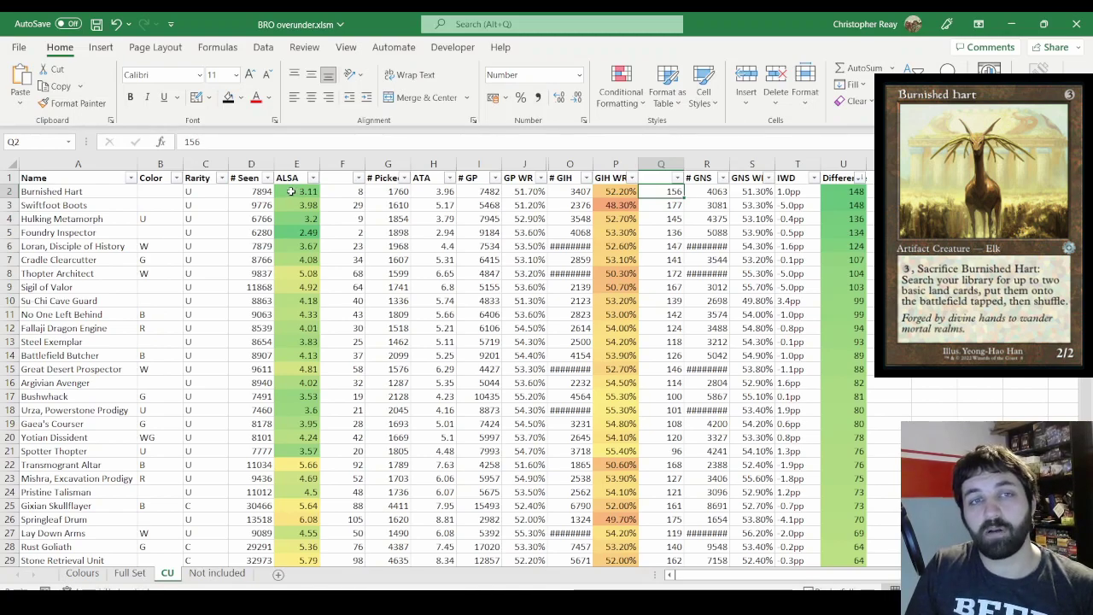
pyautogui.click(614, 192)
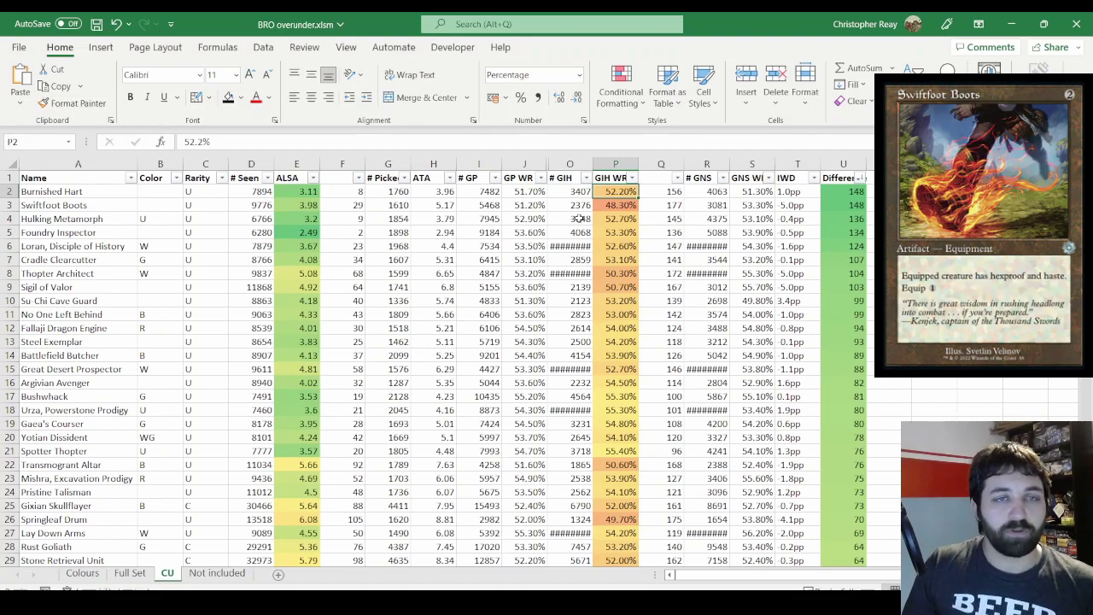
pyautogui.moveTo(603, 205); pyautogui.dragTo(10, 205)
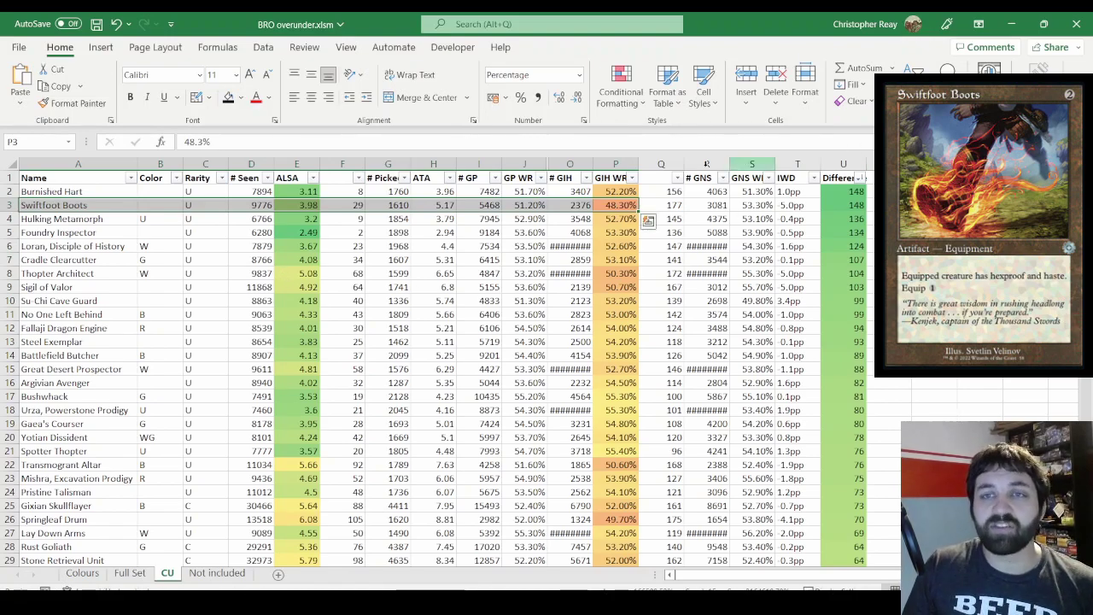
pyautogui.click(86, 224)
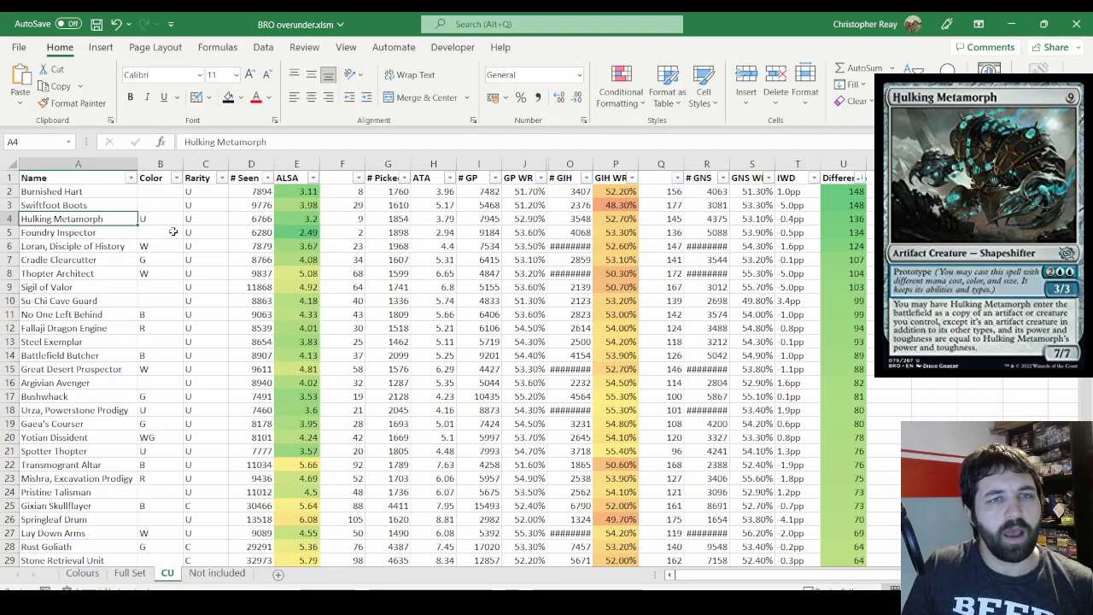
pyautogui.moveTo(123, 232)
pyautogui.moveTo(97, 232); pyautogui.dragTo(748, 234)
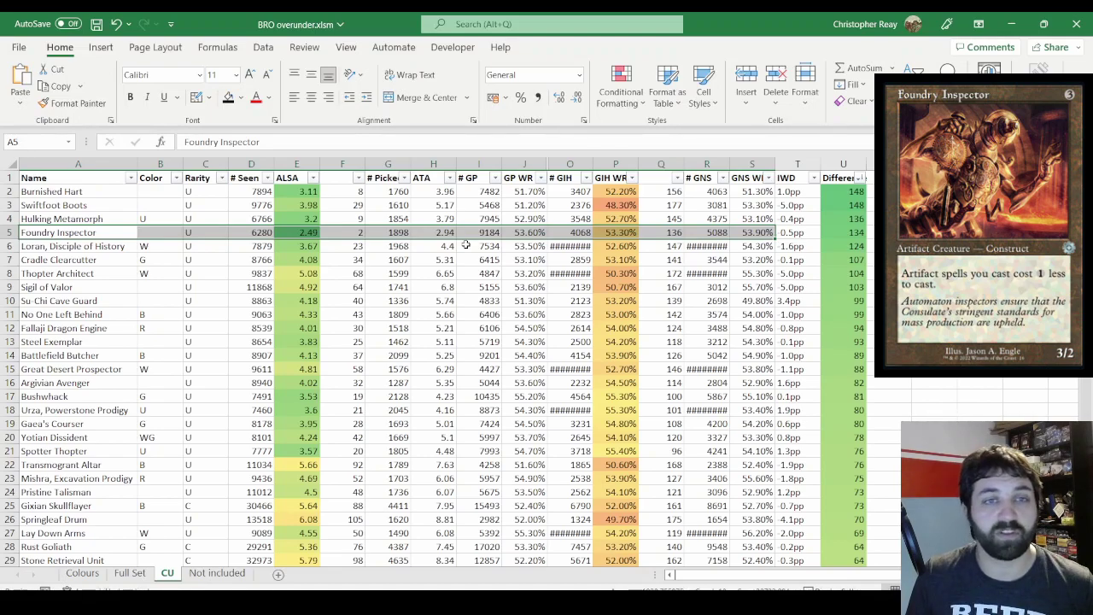
pyautogui.click(285, 234)
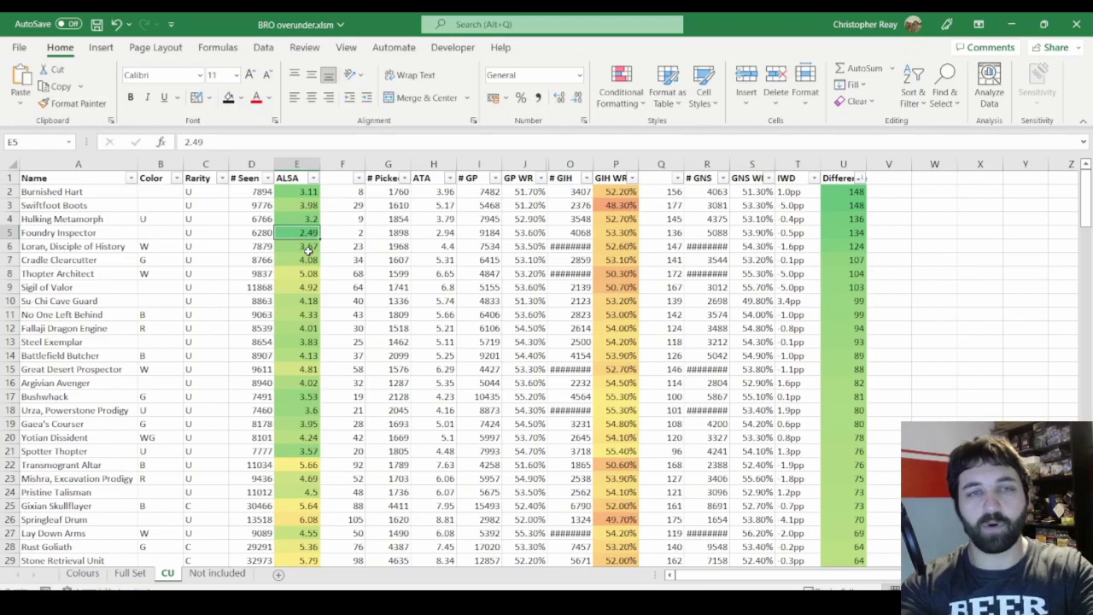
pyautogui.hotkey('ctrl', 'Down')
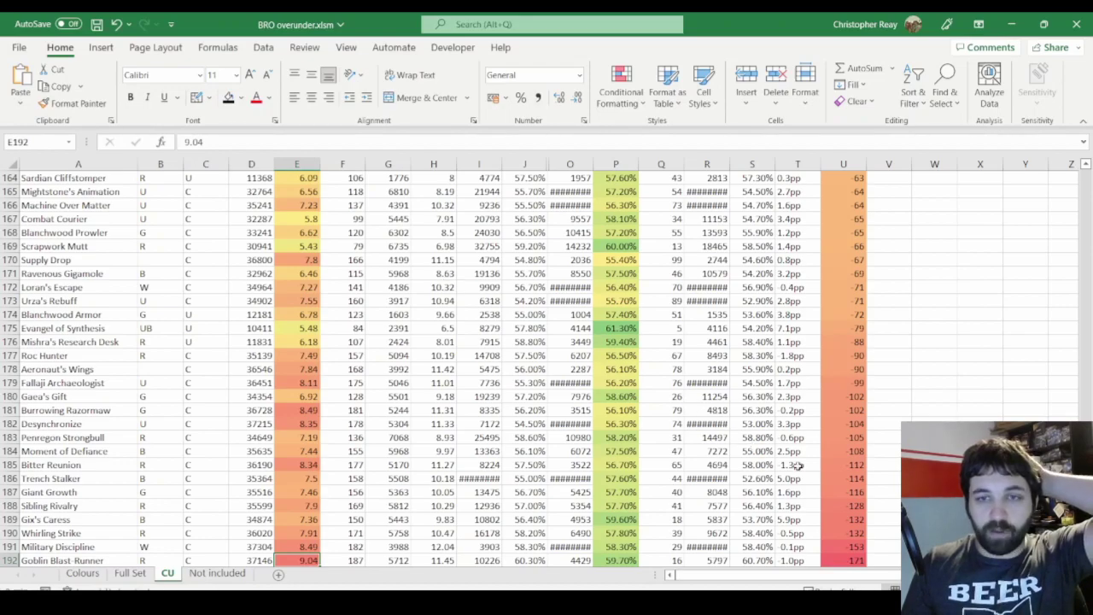
pyautogui.moveTo(844, 560); pyautogui.dragTo(79, 560)
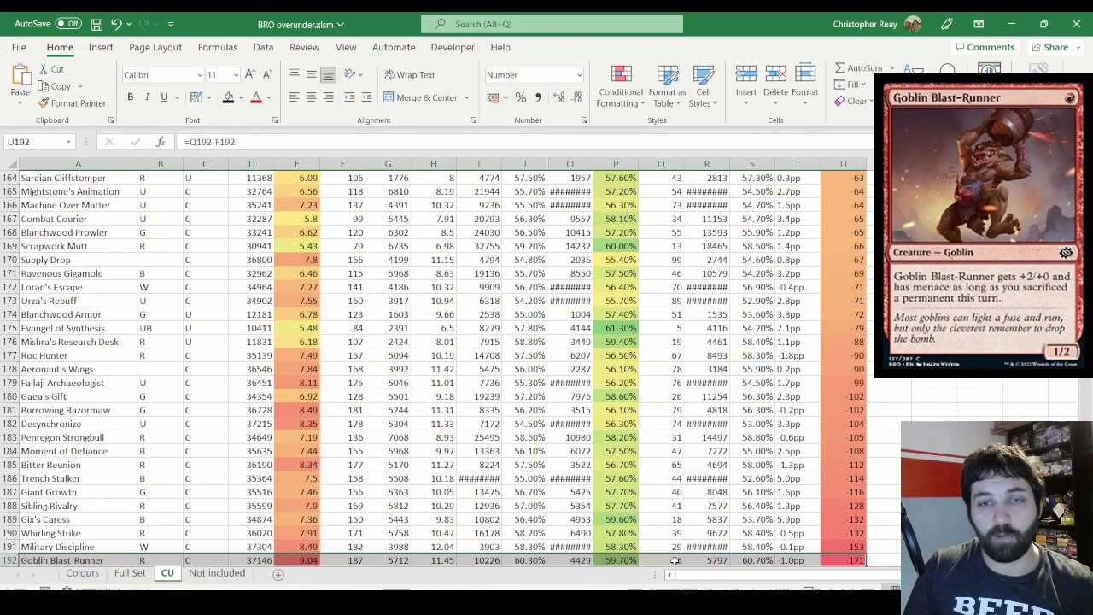
pyautogui.click(623, 560)
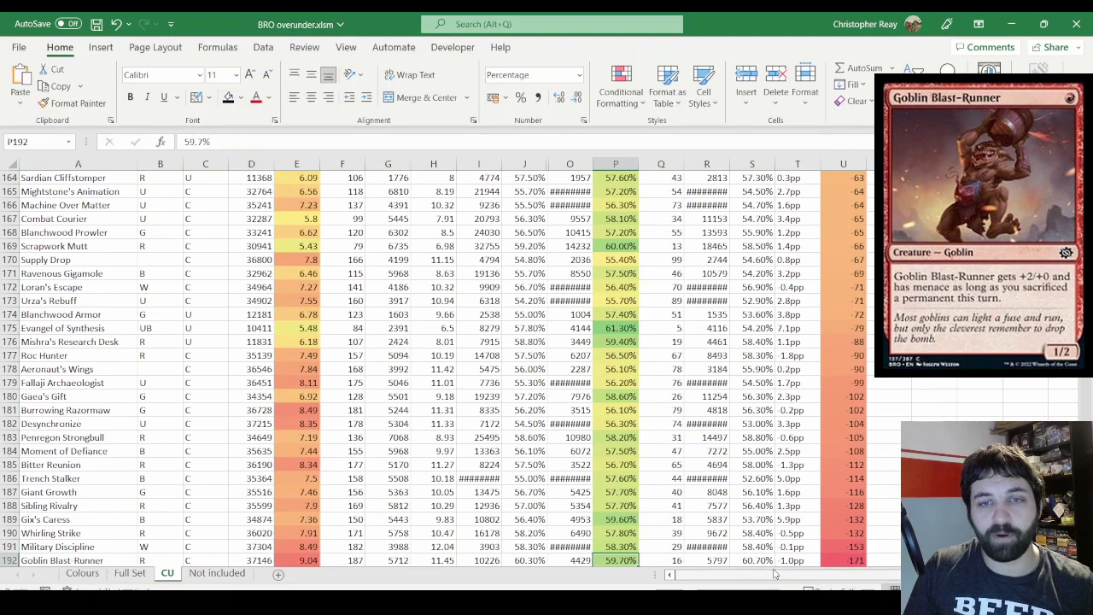
pyautogui.click(300, 558)
# - Freeze the CU sheet's top row via View > Freeze Panes > Freeze Top Row
pyautogui.hotkey('ctrl', 'Home')
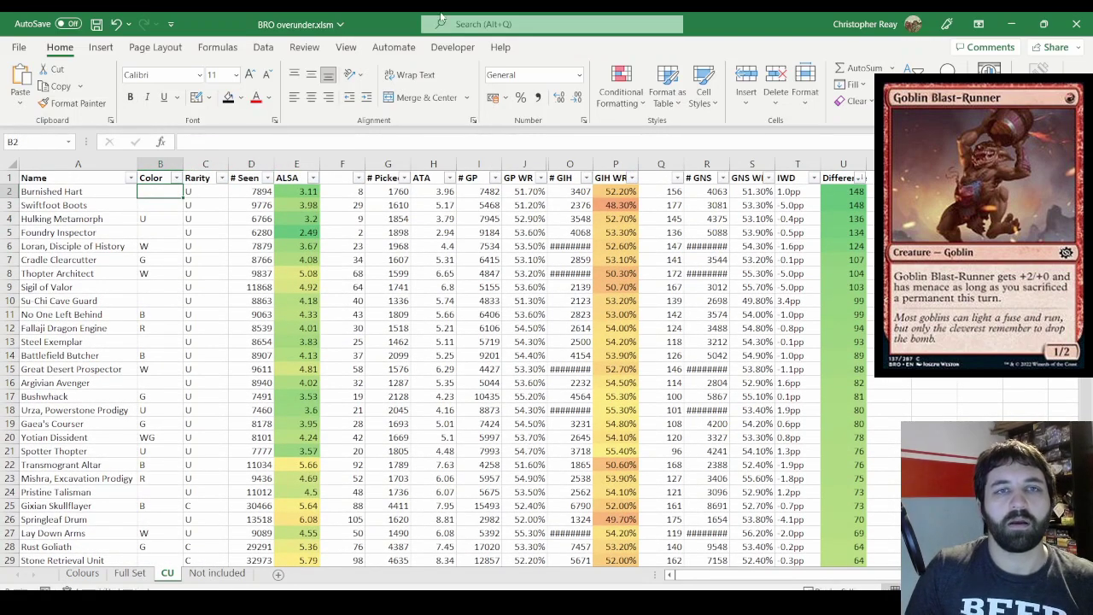
pyautogui.click(305, 50)
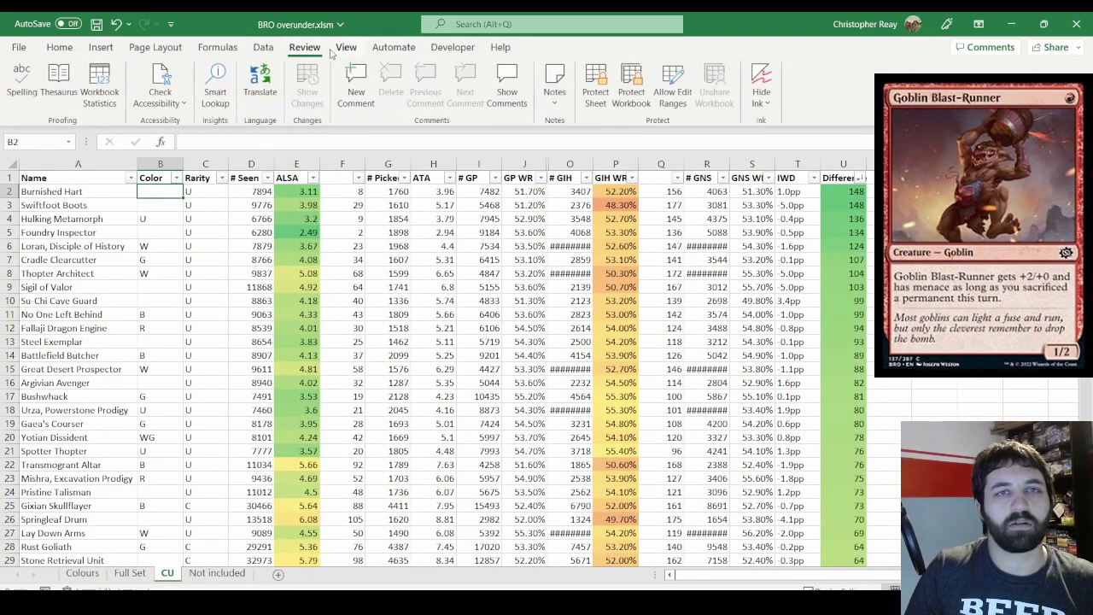
pyautogui.click(346, 48)
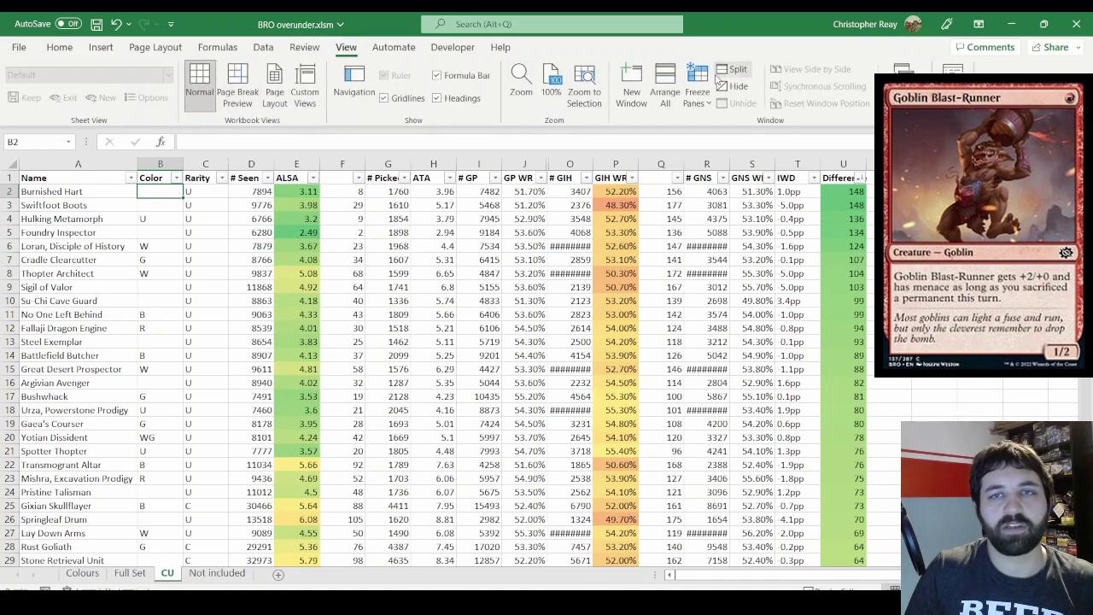
pyautogui.click(697, 94)
pyautogui.click(752, 123)
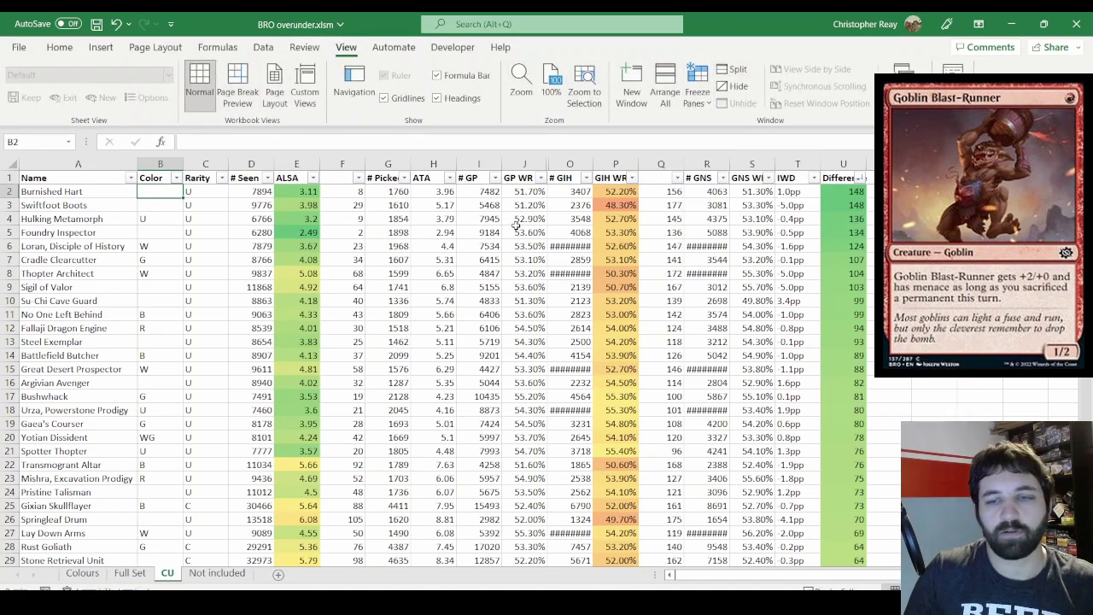
# - Jump down the rarity column to the last card, Goblin Blast-Runner
pyautogui.press('Down')
pyautogui.press('Down')
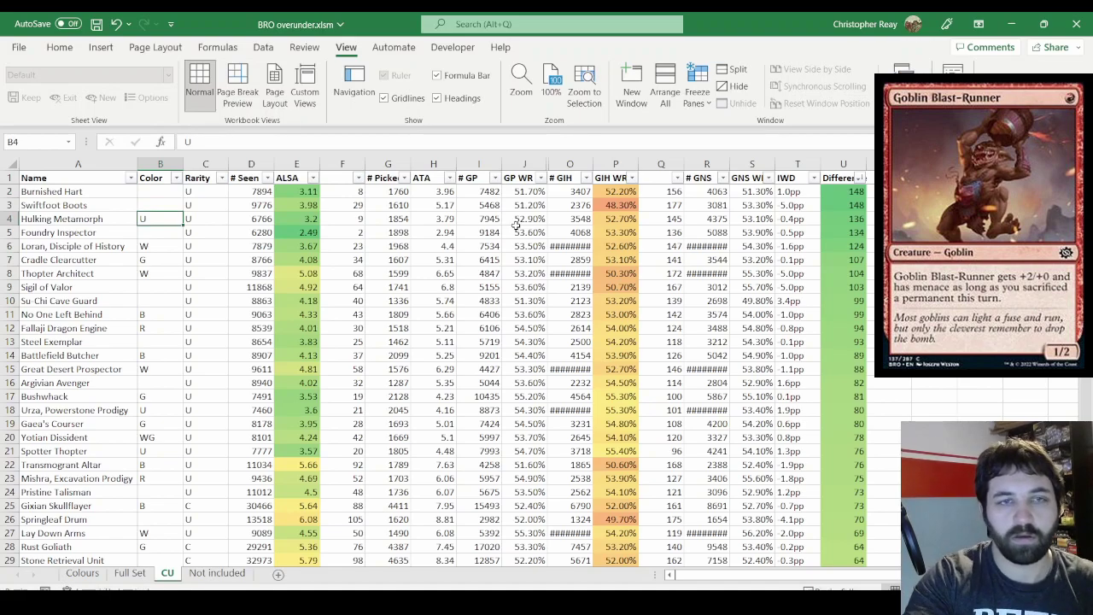
pyautogui.press('Right')
pyautogui.hotkey('ctrl', 'Down')
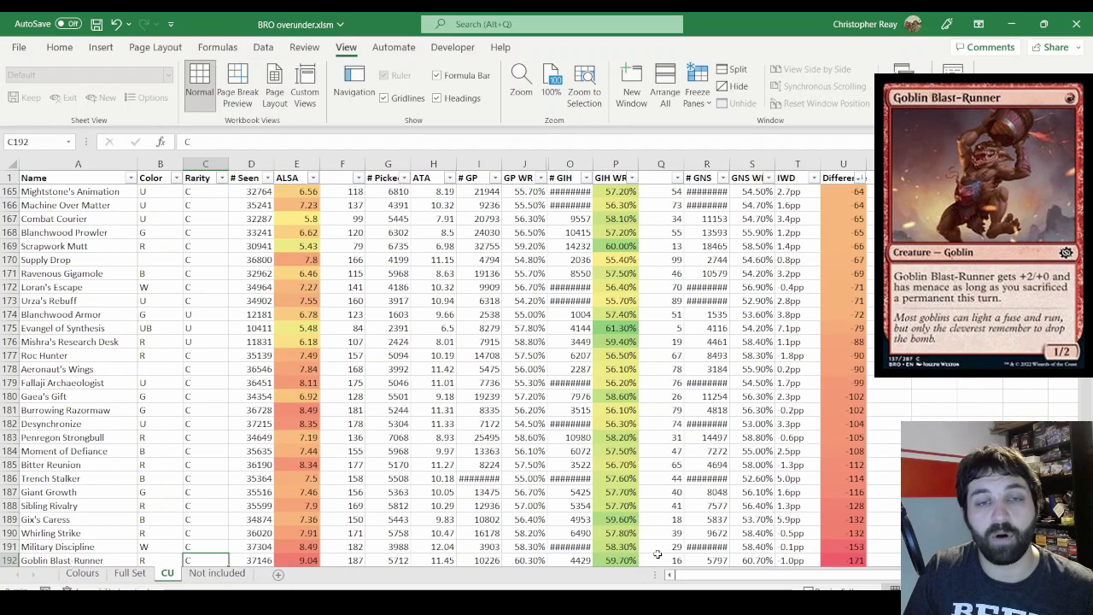
pyautogui.click(56, 550)
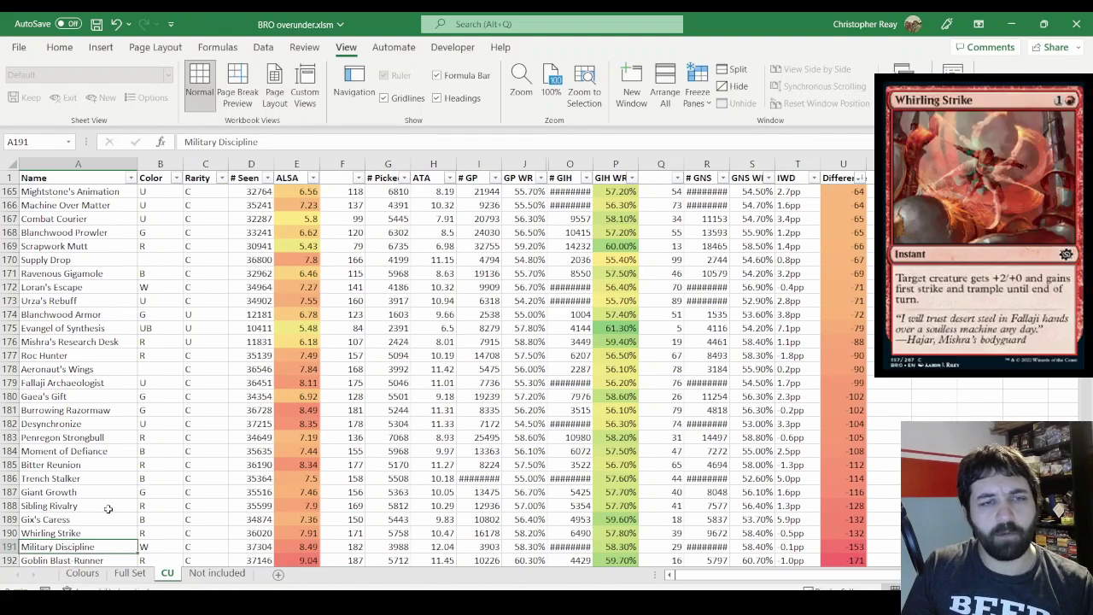
pyautogui.click(92, 534)
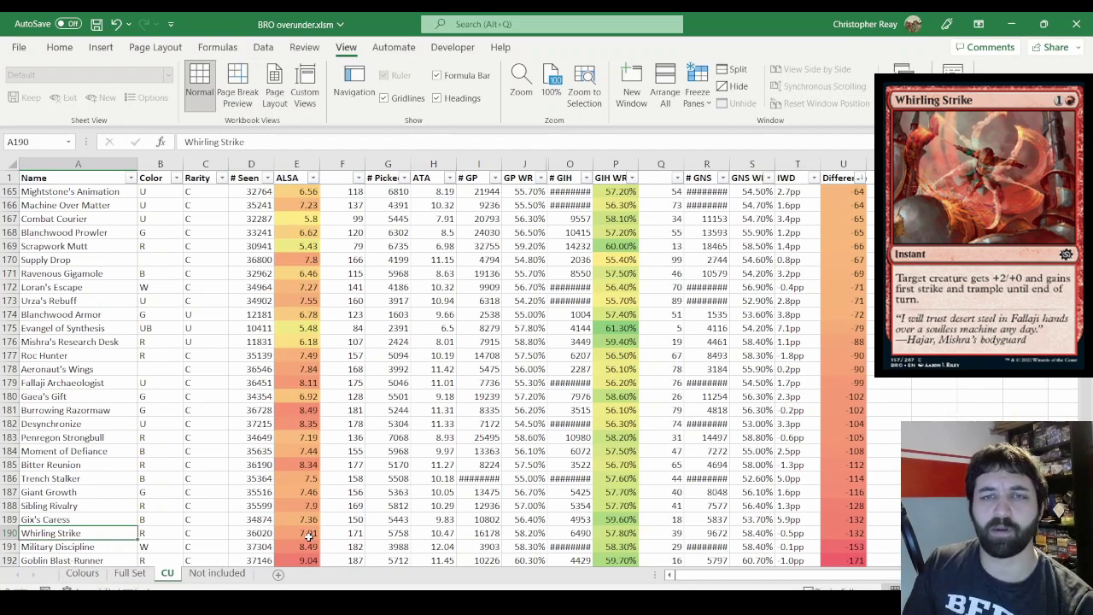
pyautogui.moveTo(619, 323); pyautogui.dragTo(618, 323)
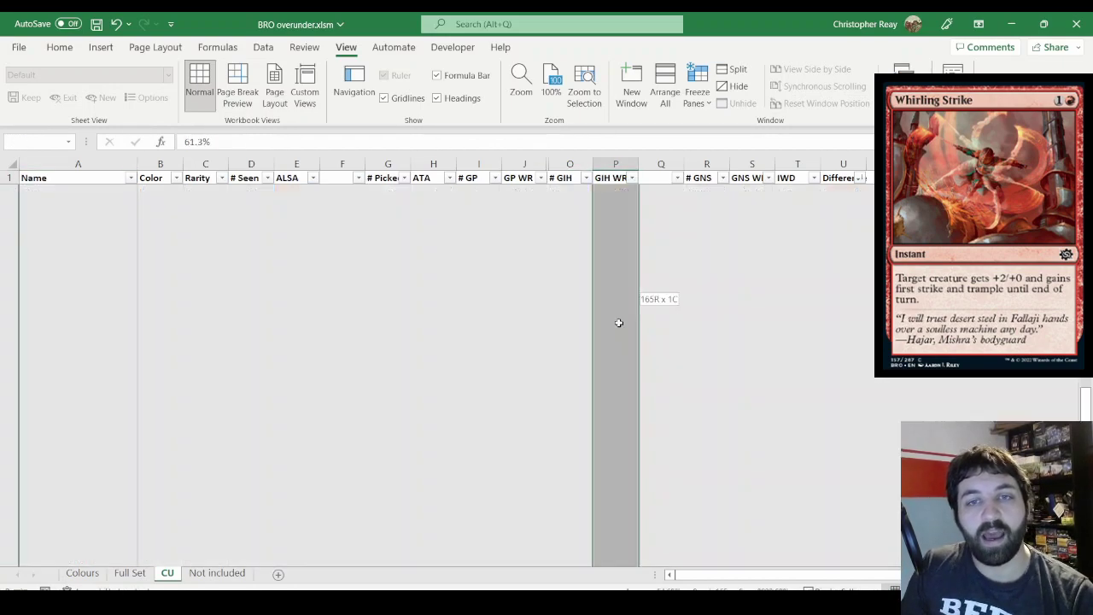
pyautogui.click(608, 396)
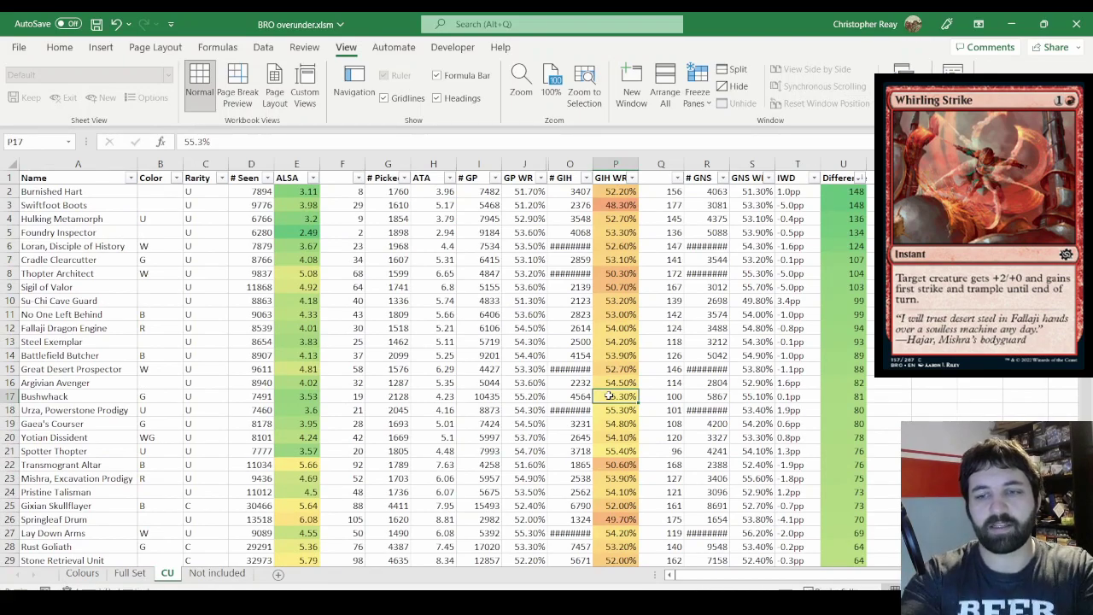
pyautogui.hotkey('ctrl', 'Down')
pyautogui.moveTo(634, 329); pyautogui.dragTo(66, 331)
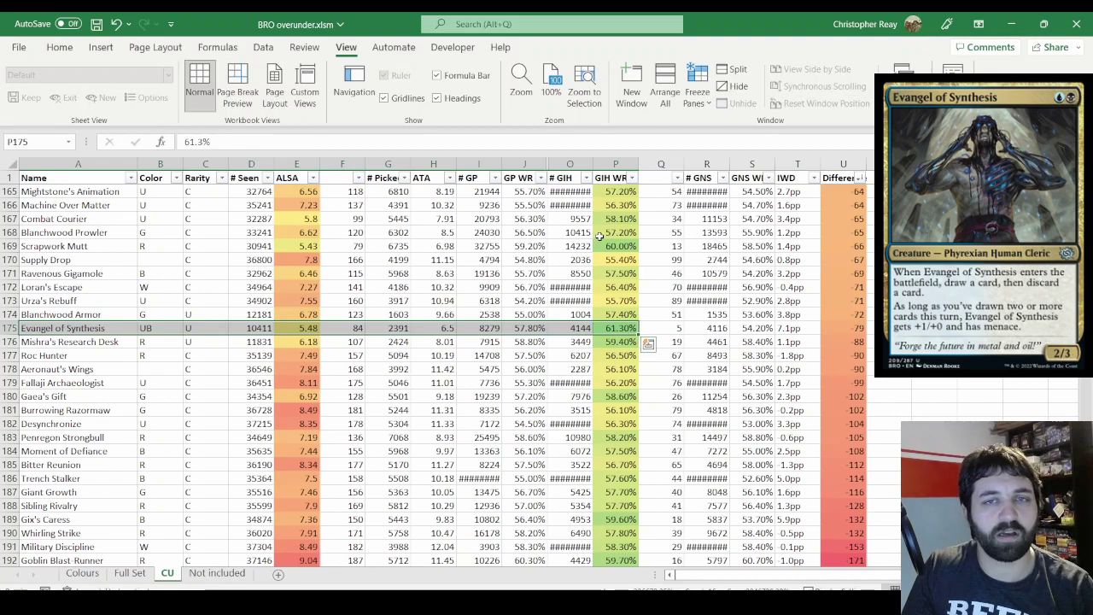
pyautogui.moveTo(607, 244); pyautogui.dragTo(128, 245)
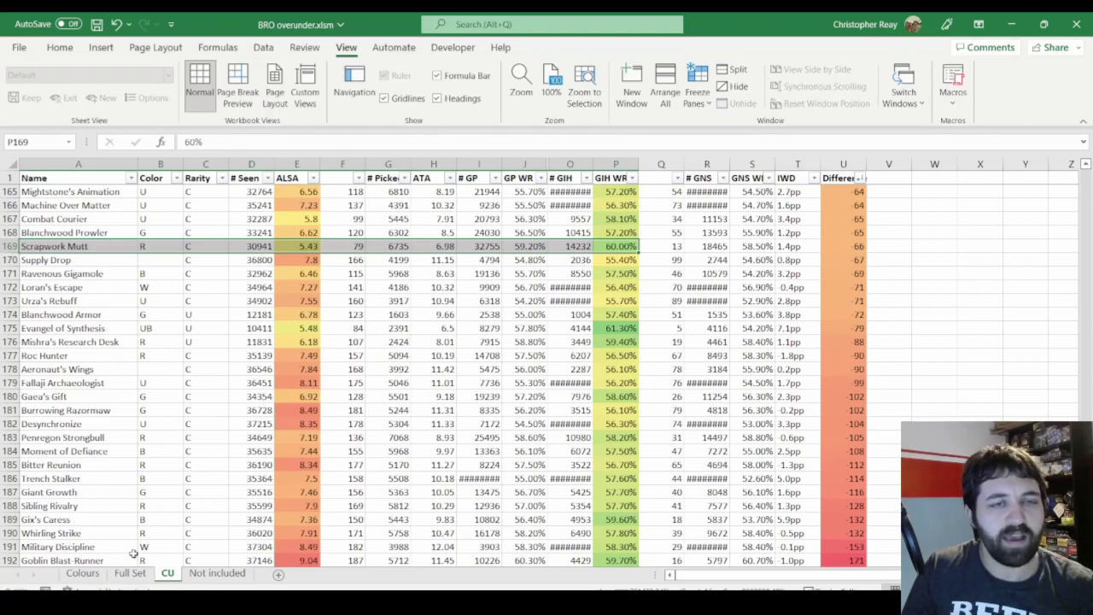
pyautogui.moveTo(146, 383); pyautogui.dragTo(151, 556)
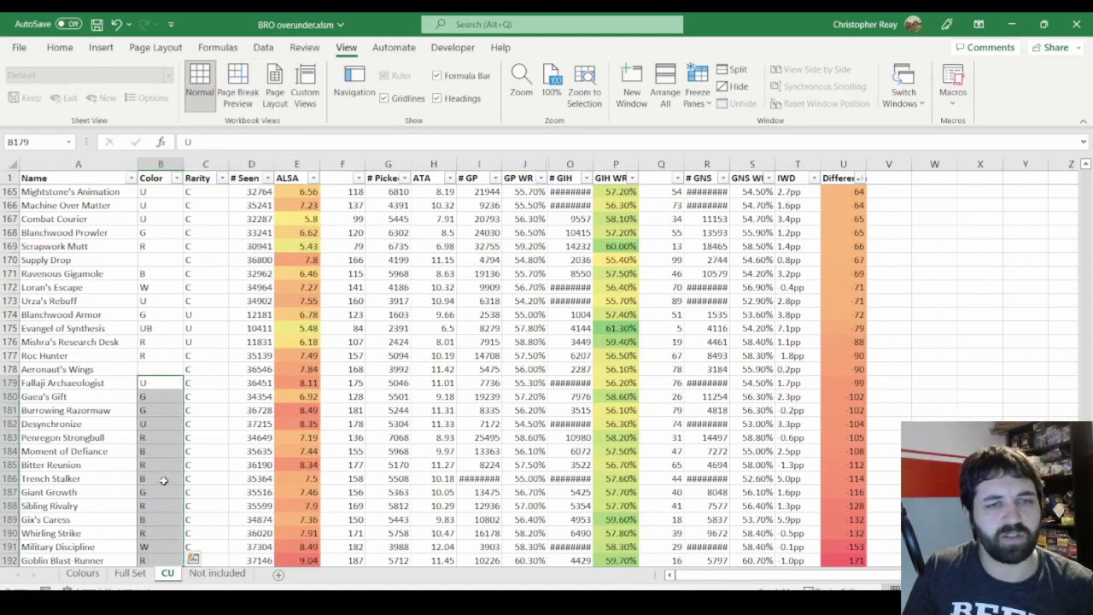